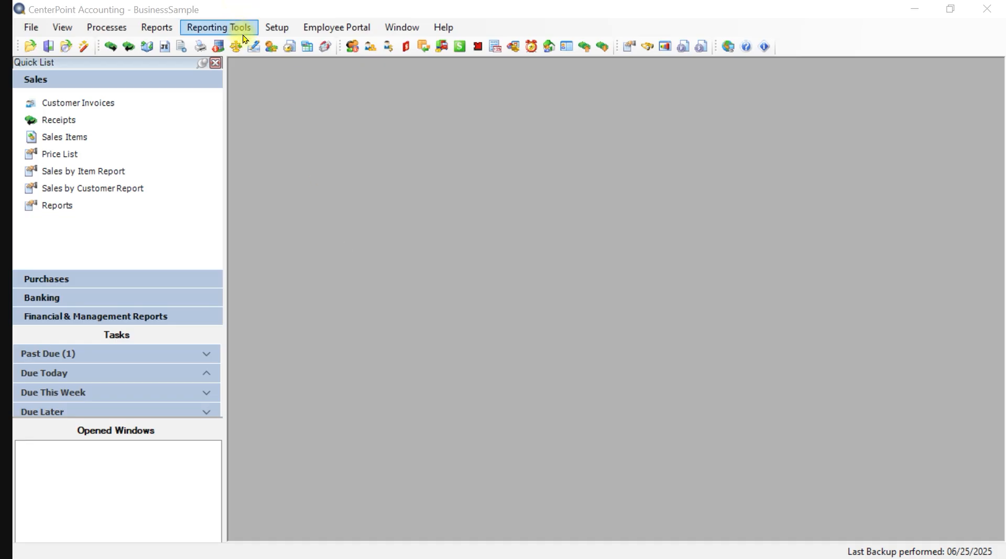
- Open the Vendors list from Setup, previewing a blank new-vendor form before cancelling it
{"action": "left_click", "coordinate": [280, 31]}
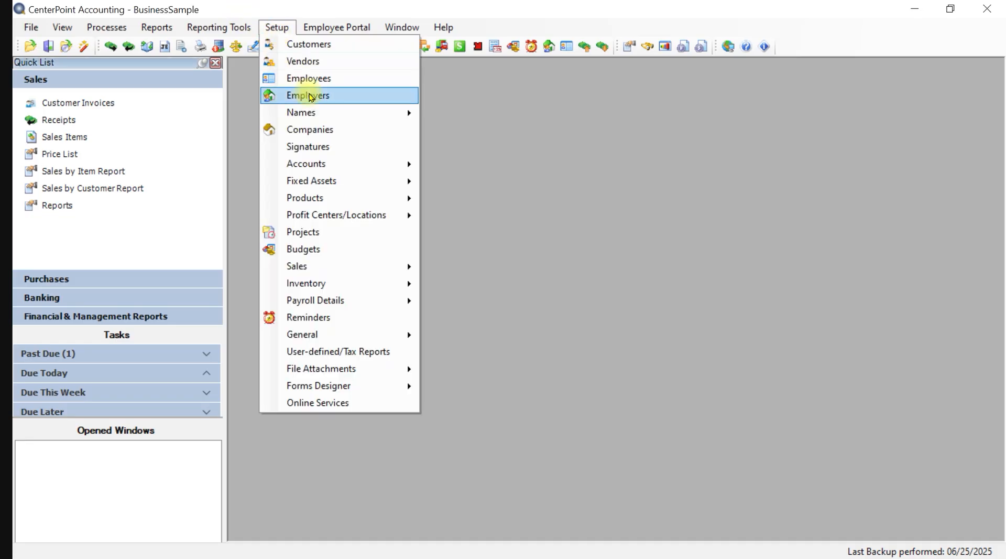
{"action": "left_click", "coordinate": [304, 62]}
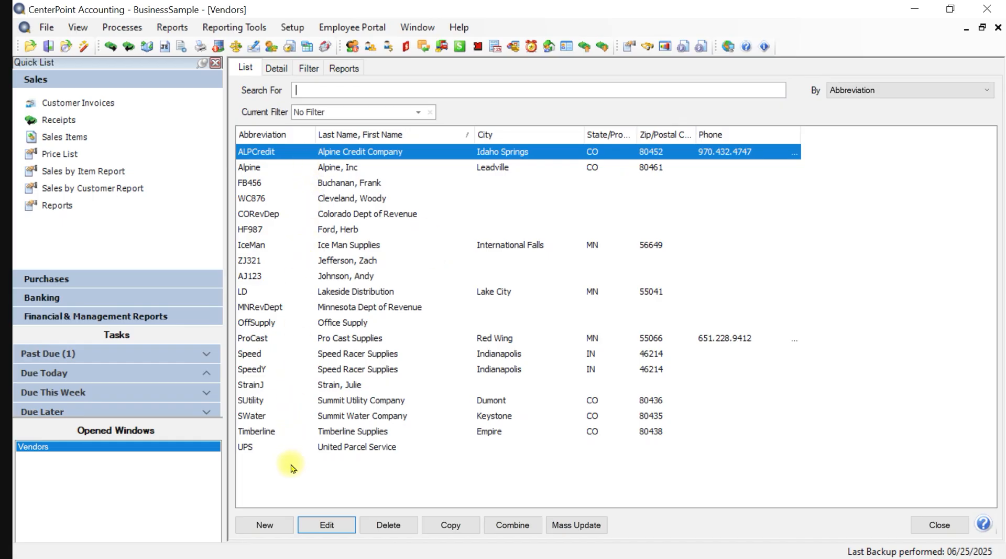
{"action": "left_click", "coordinate": [262, 529]}
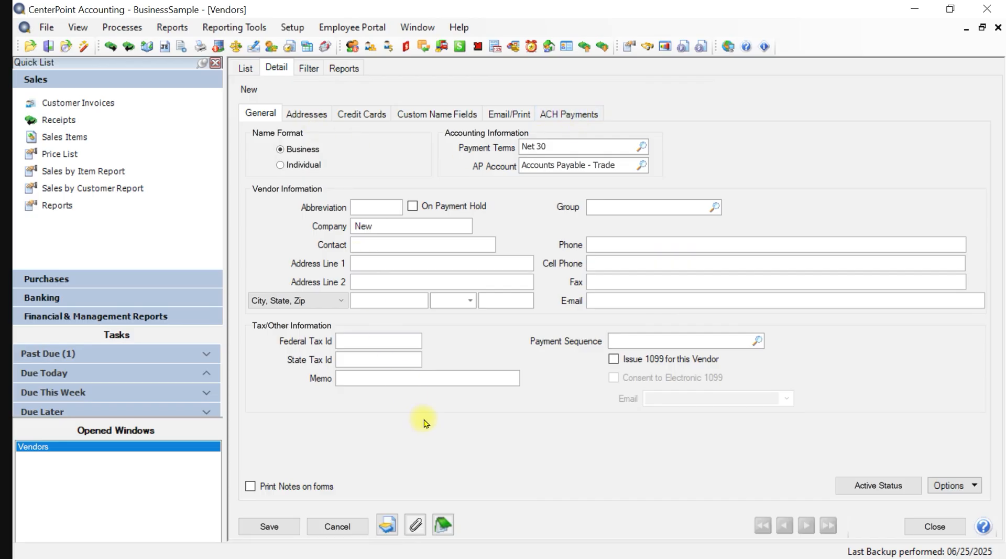
{"action": "left_click", "coordinate": [338, 526]}
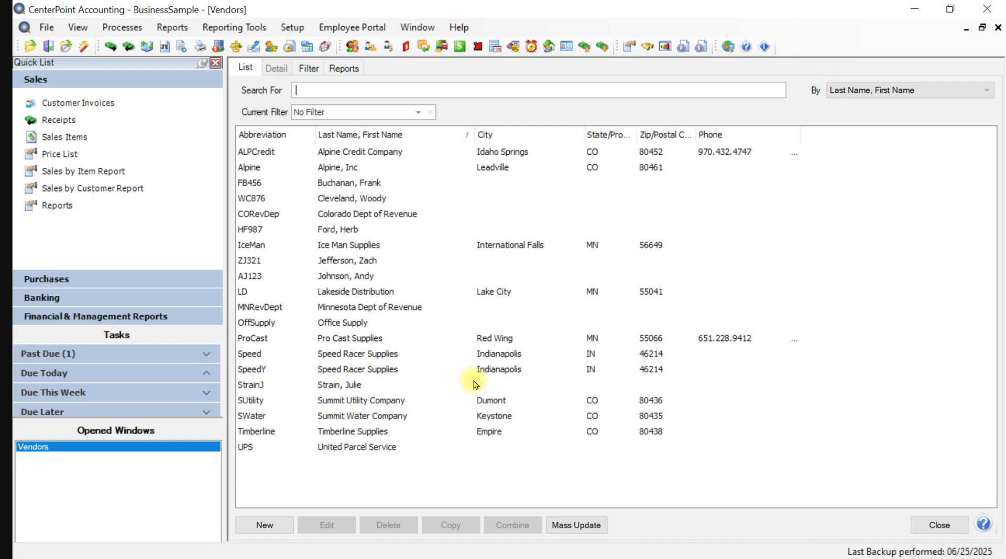
{"action": "left_click", "coordinate": [262, 337]}
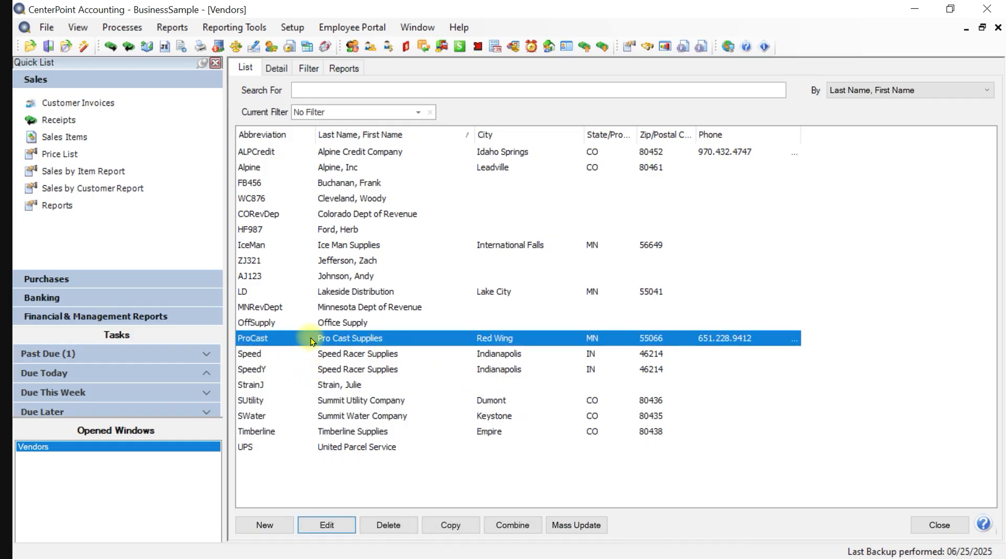
{"action": "left_click", "coordinate": [465, 527]}
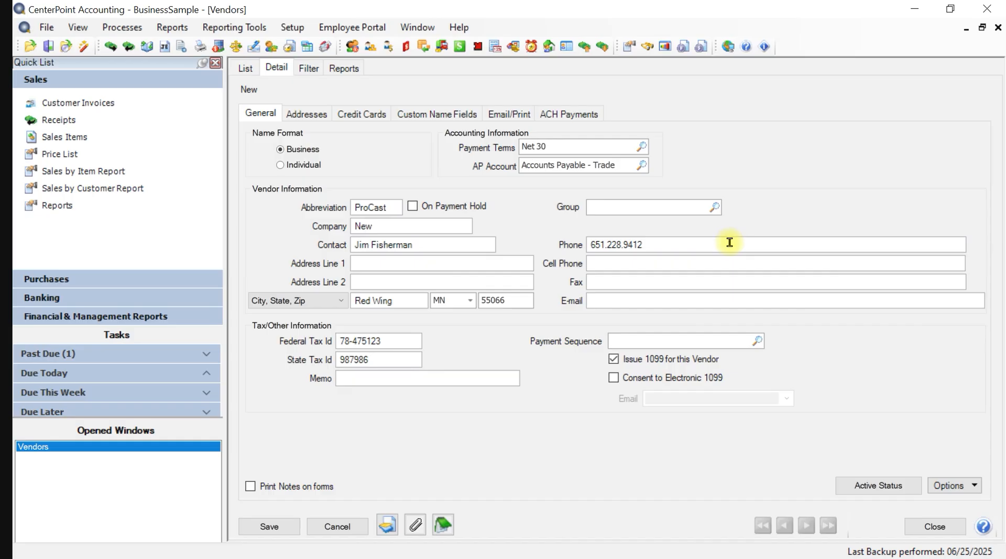
{"action": "left_click", "coordinate": [341, 526]}
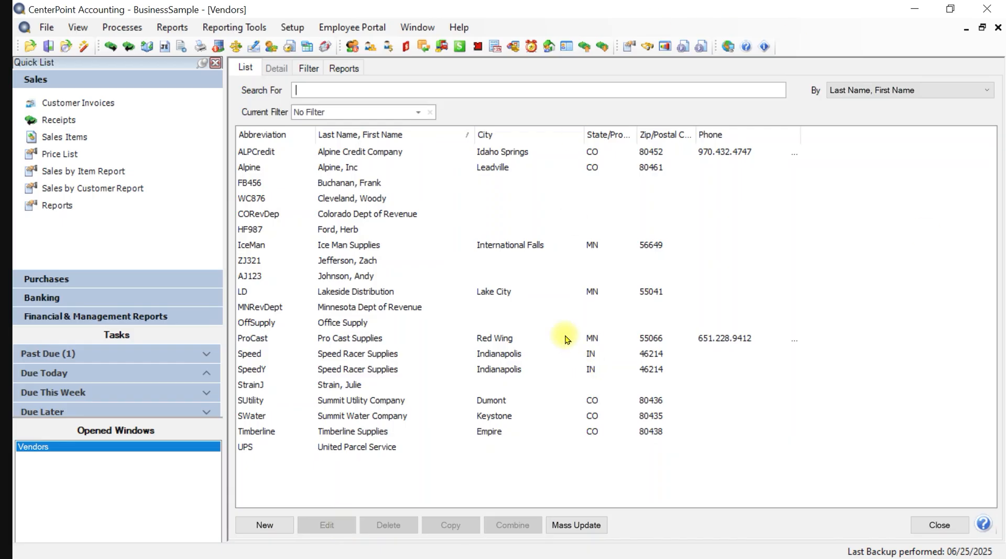
{"action": "left_click", "coordinate": [61, 283]}
- Open Vendor Invoices (A/P) and try the vendor lookup without choosing a vendor
{"action": "left_click", "coordinate": [85, 122]}
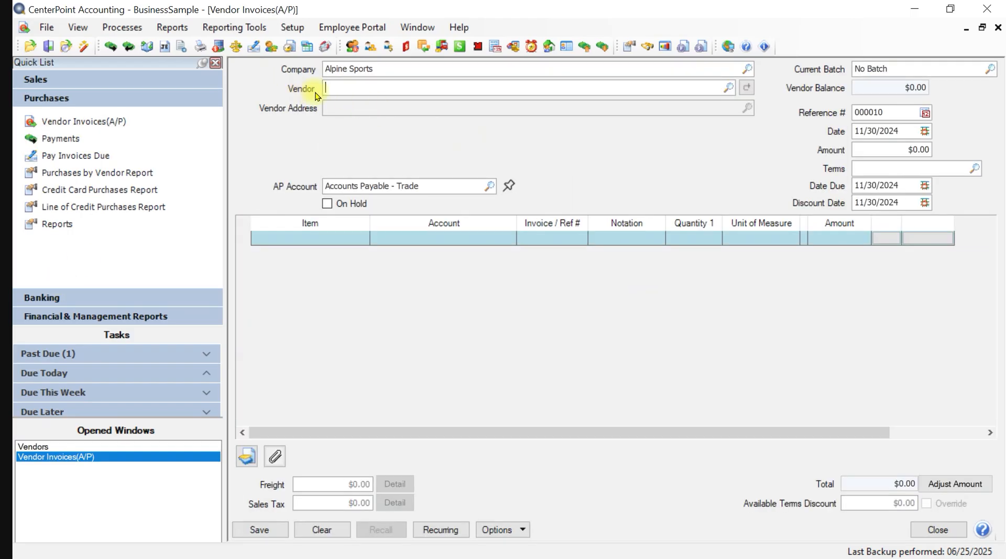
{"action": "left_click", "coordinate": [726, 89]}
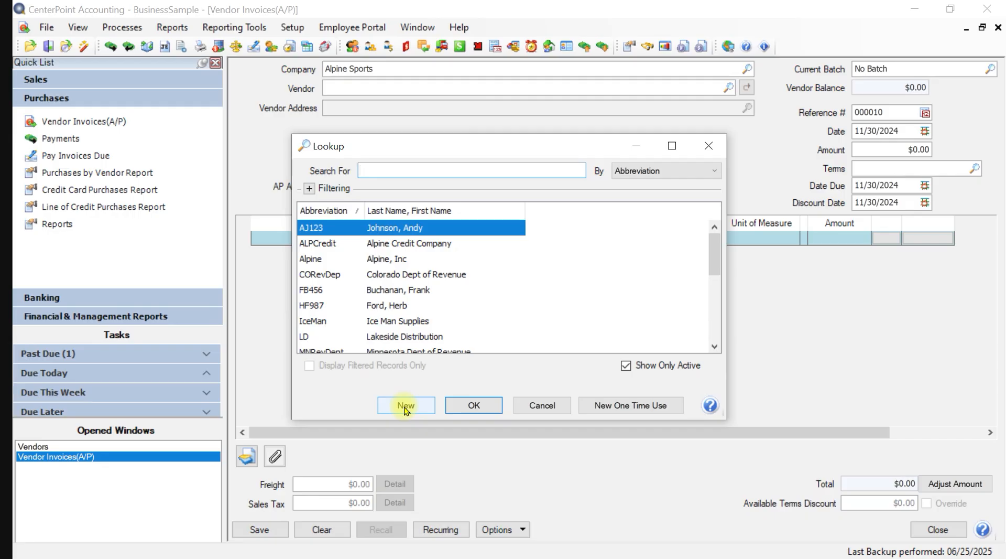
{"action": "left_click", "coordinate": [554, 406]}
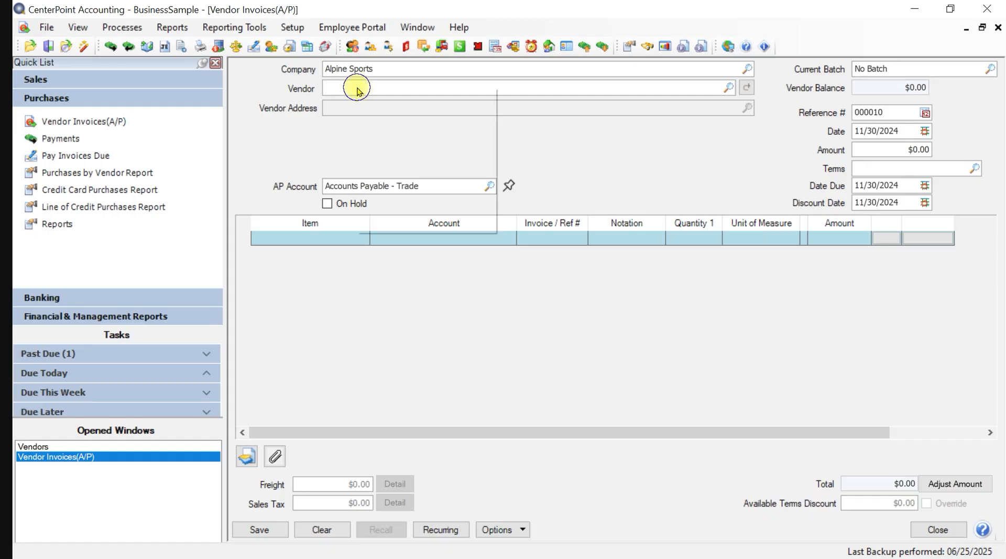
- Cancel a New vendor started from the invoice's vendor field, then close the invoice window
{"action": "right_click", "coordinate": [357, 87]}
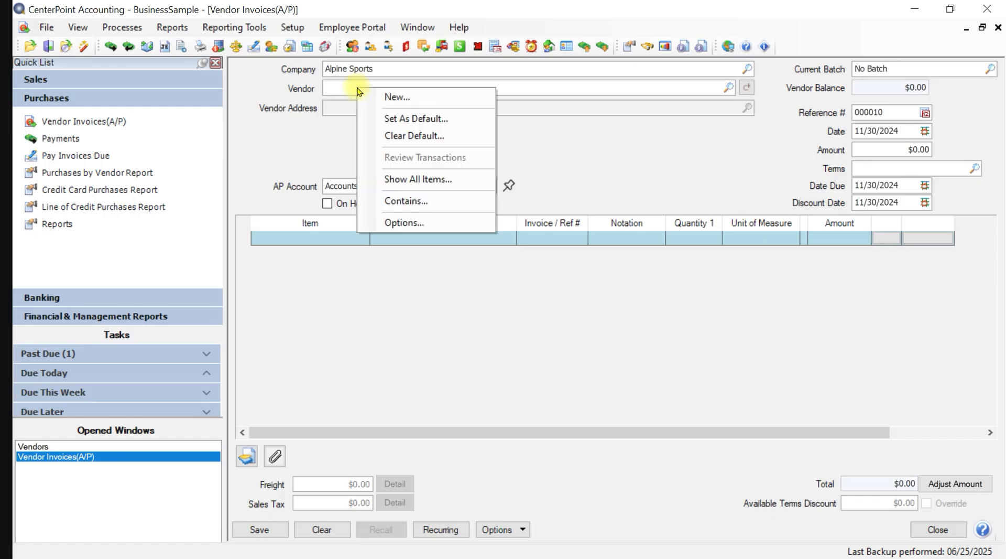
{"action": "left_click", "coordinate": [395, 98]}
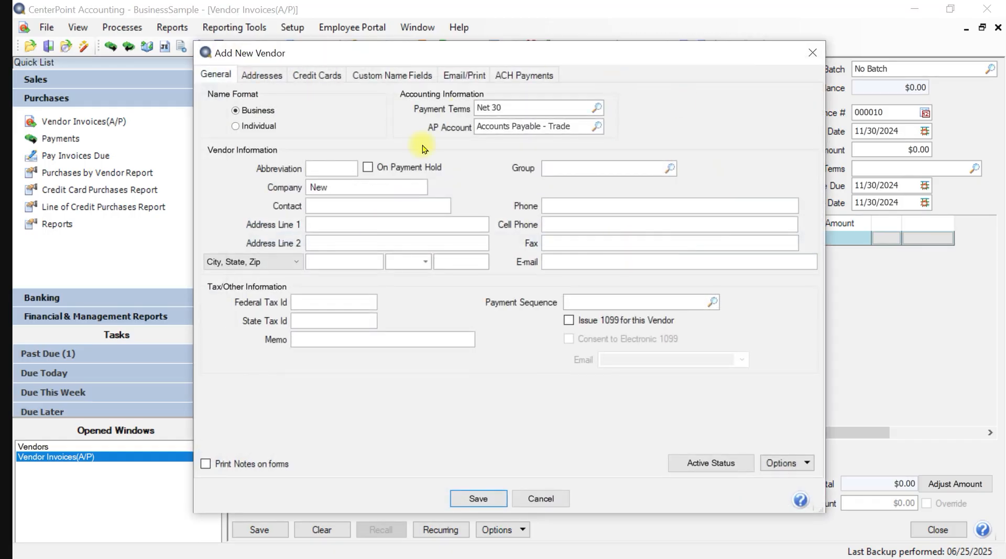
{"action": "left_click", "coordinate": [550, 498]}
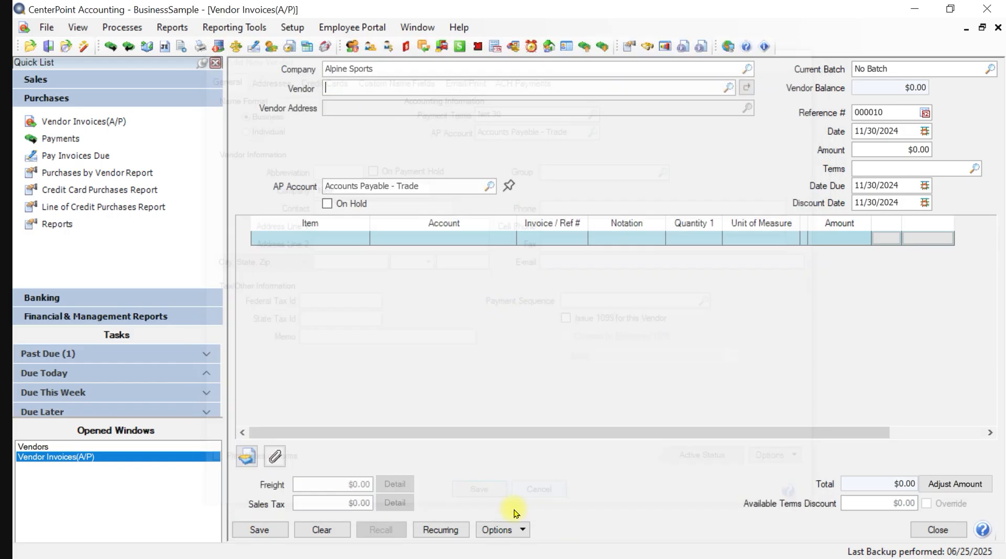
{"action": "left_click", "coordinate": [938, 530]}
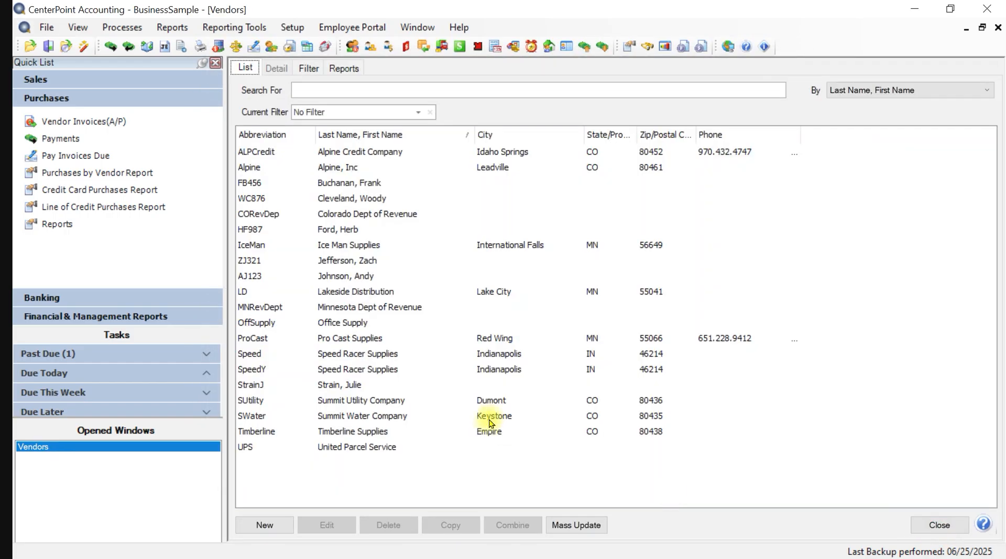
{"action": "key", "text": "F9"}
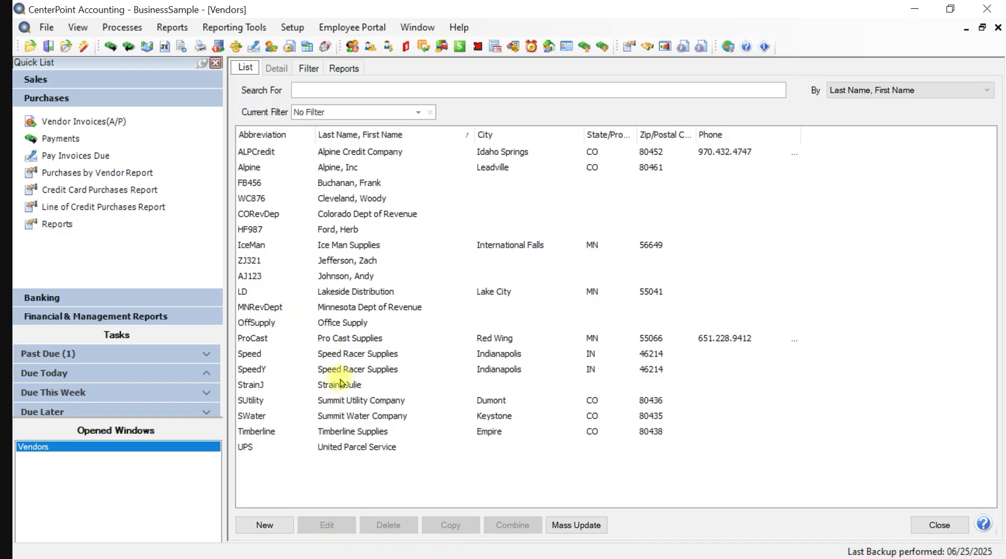
{"action": "left_click", "coordinate": [349, 341]}
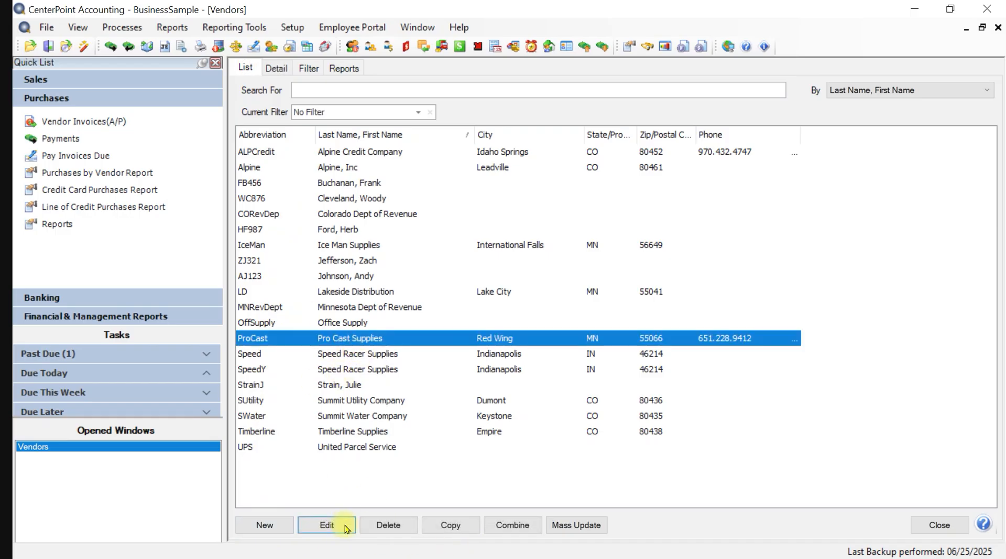
{"action": "double_click", "coordinate": [329, 340]}
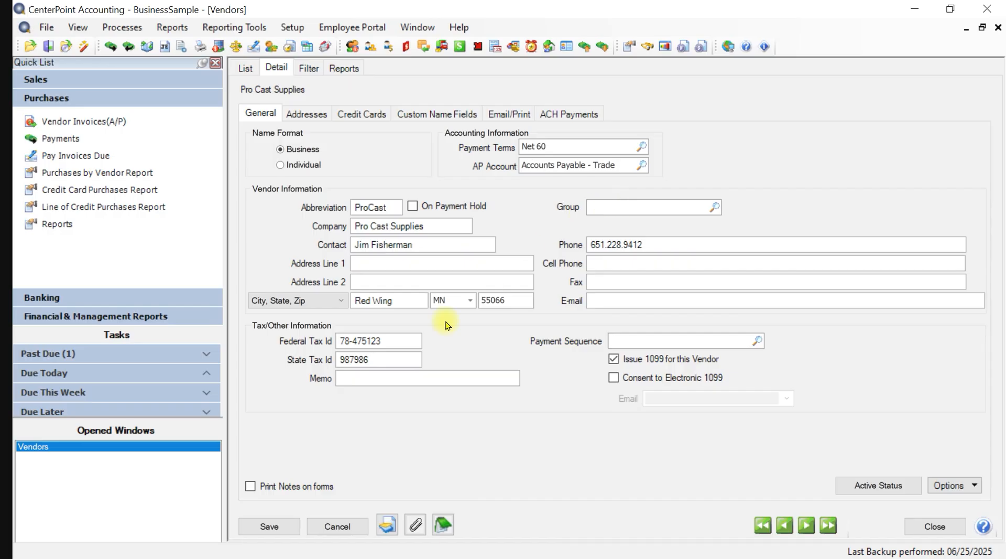
{"action": "left_click", "coordinate": [323, 527]}
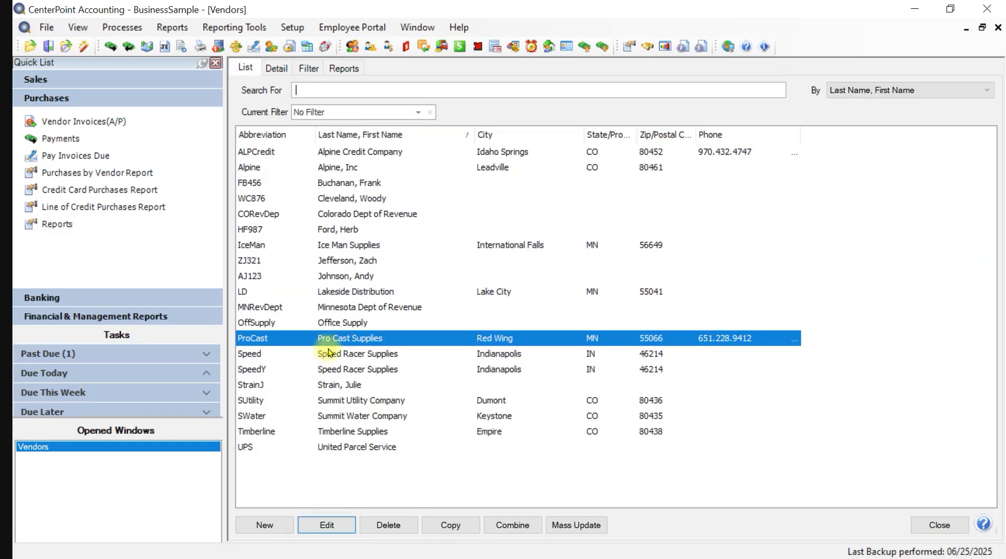
{"action": "left_click", "coordinate": [336, 384]}
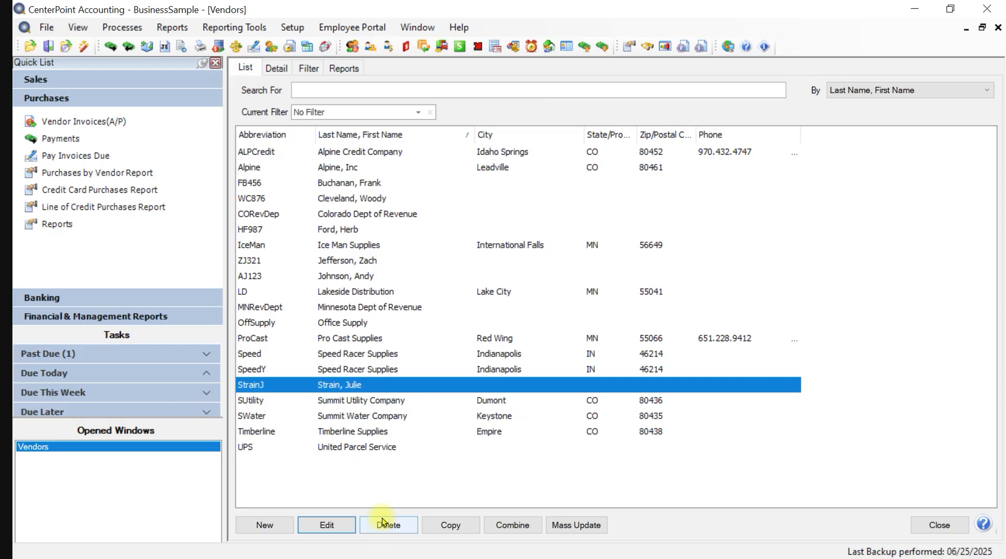
- Delete the individual vendor, then attempt deleting Pro Cast Supplies, which is refused
{"action": "left_click", "coordinate": [382, 522]}
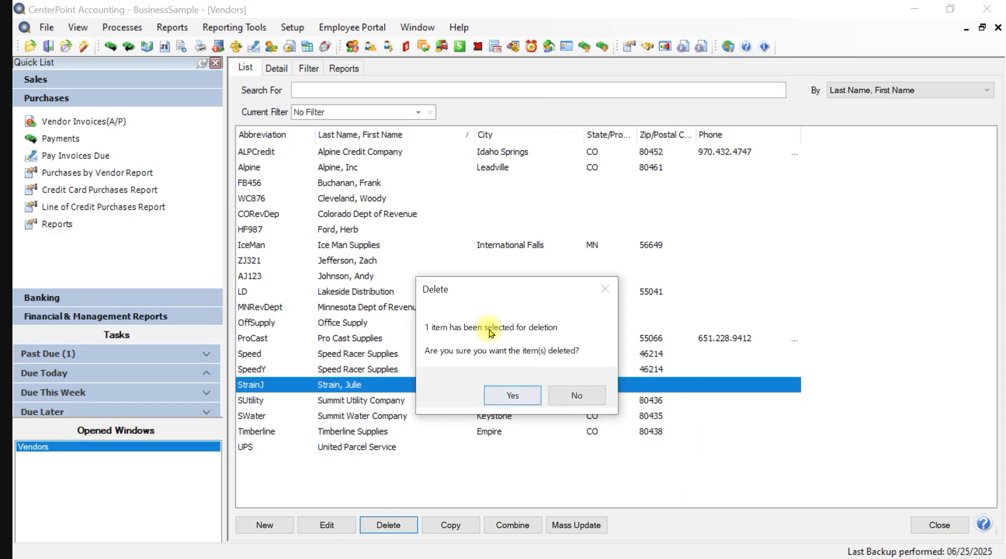
{"action": "left_click", "coordinate": [513, 396]}
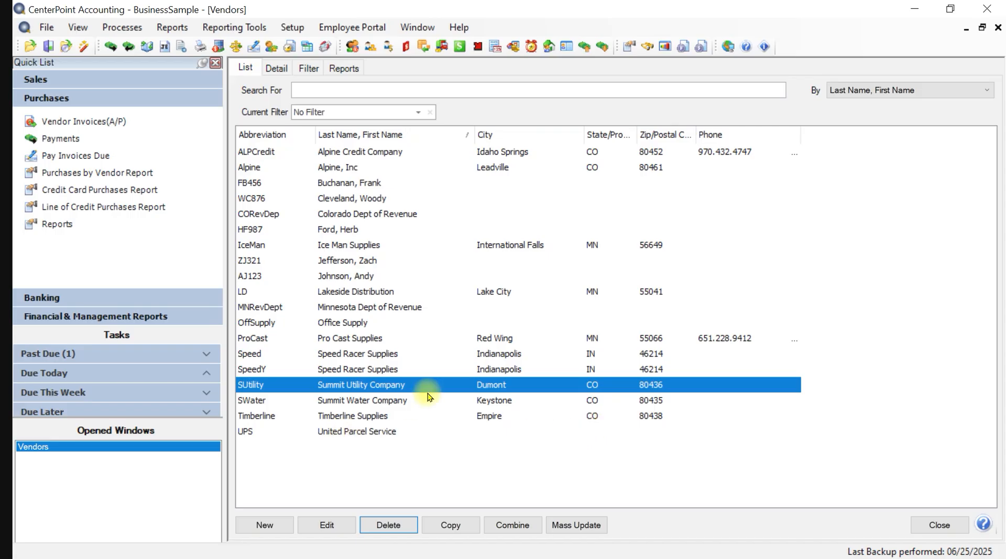
{"action": "left_click", "coordinate": [361, 338]}
{"action": "left_click", "coordinate": [388, 524]}
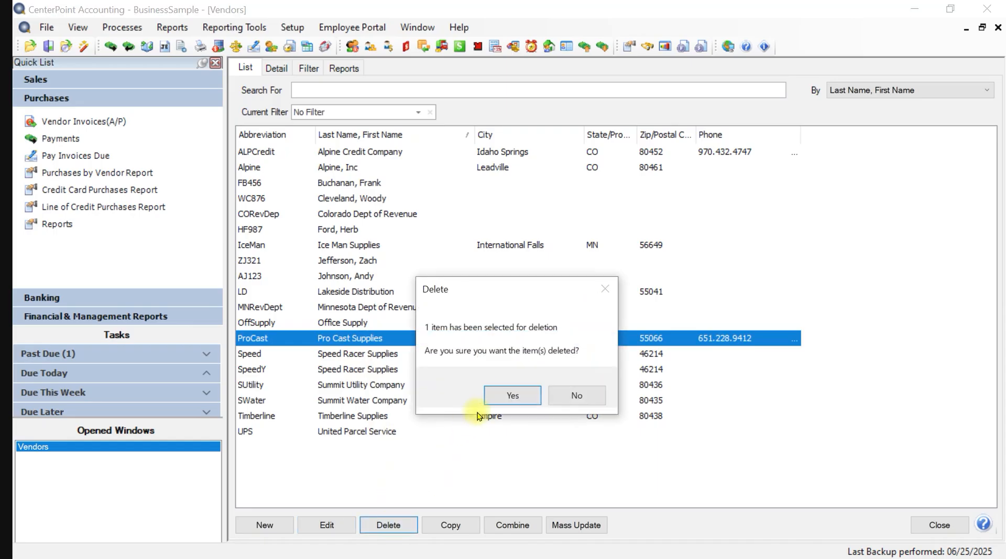
{"action": "left_click", "coordinate": [508, 395]}
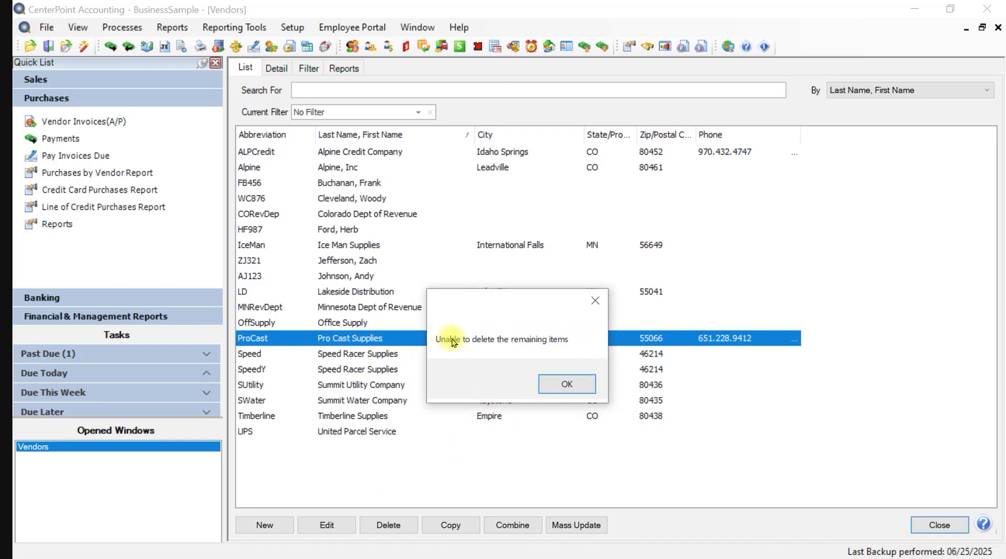
{"action": "left_click", "coordinate": [562, 387]}
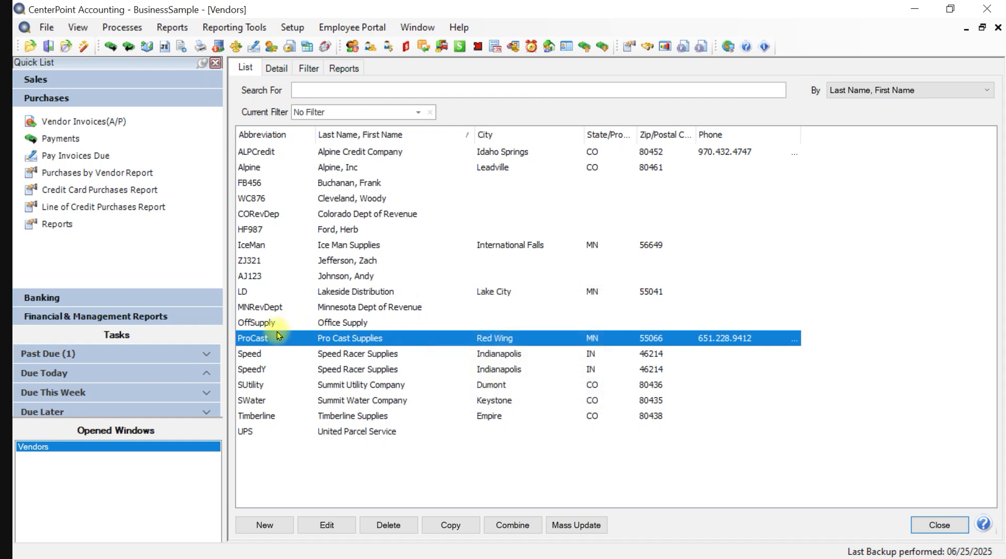
{"action": "right_click", "coordinate": [326, 342]}
- Open Pro Cast Supplies' Active Status, move Alpine Sports across, then cancel without applying
{"action": "left_click", "coordinate": [354, 369]}
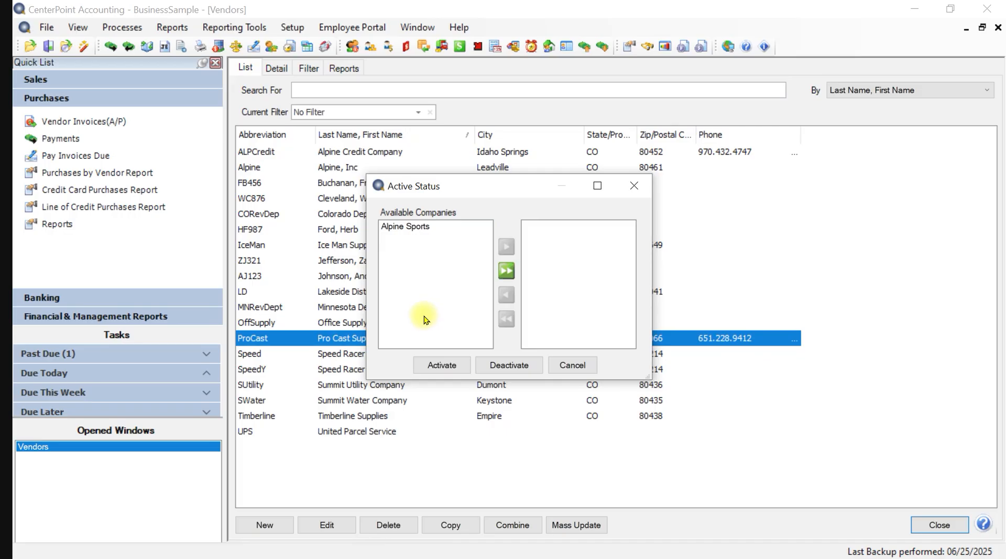
{"action": "left_click", "coordinate": [418, 226]}
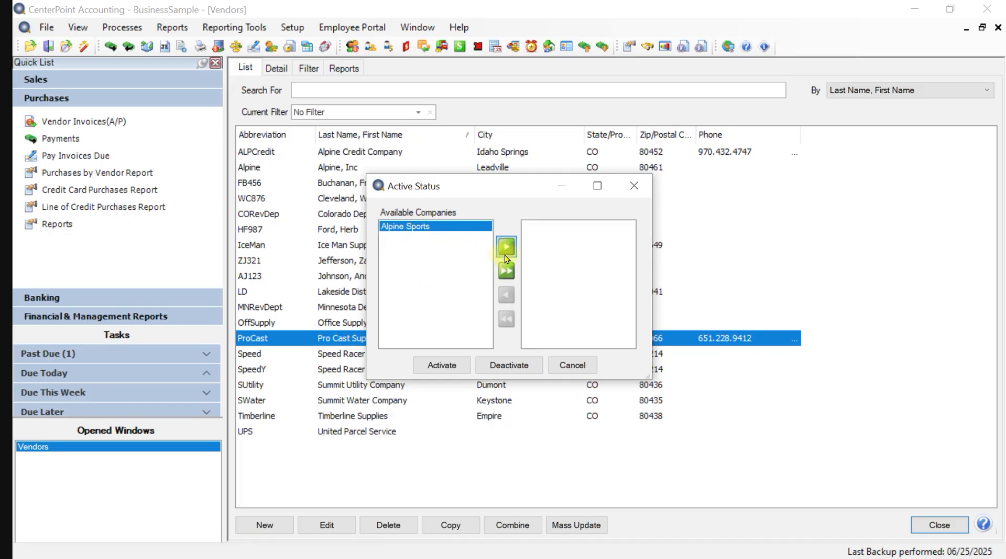
{"action": "left_click", "coordinate": [504, 267]}
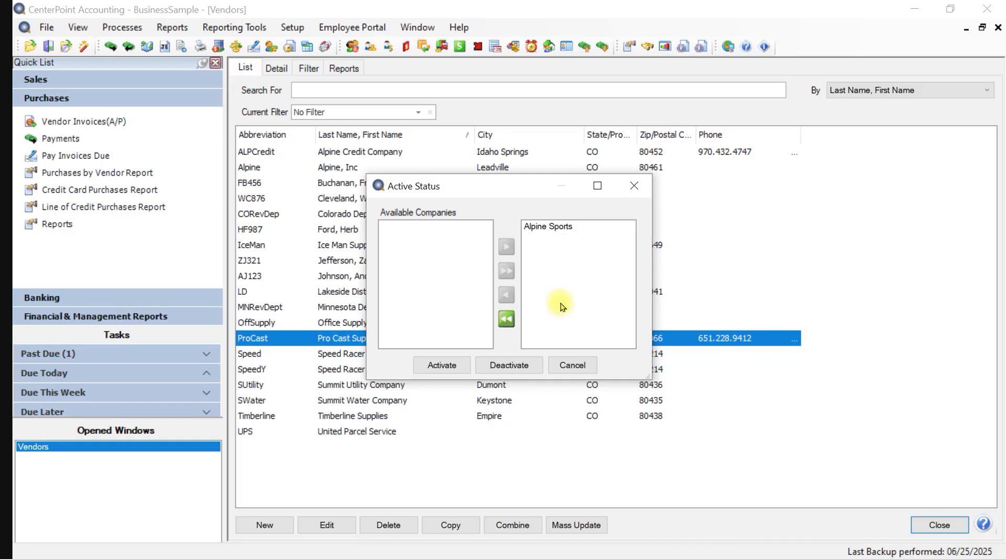
{"action": "left_click", "coordinate": [577, 368]}
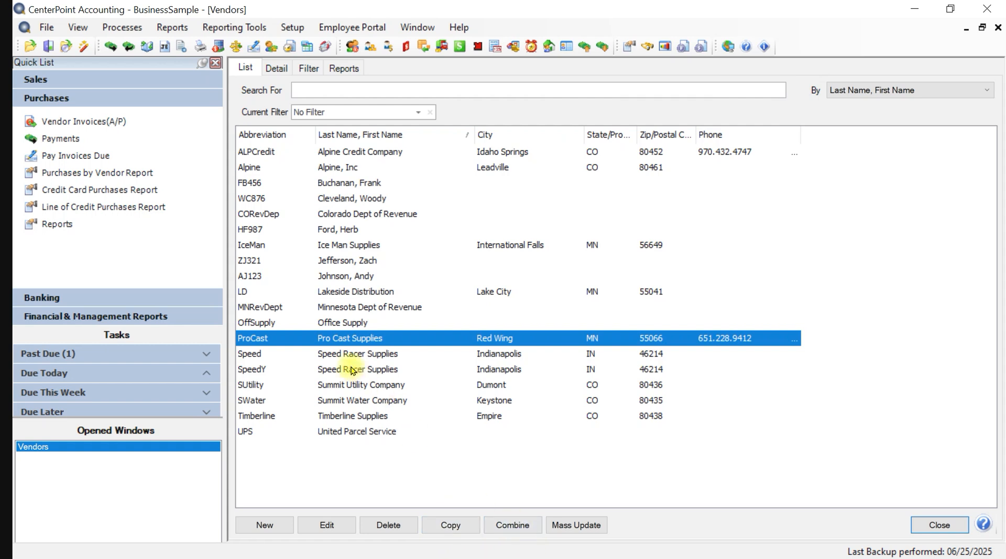
- Combine the duplicate SpeedY vendor into Speed (Speed Racer Supplies) and confirm the merge
{"action": "left_click", "coordinate": [334, 354]}
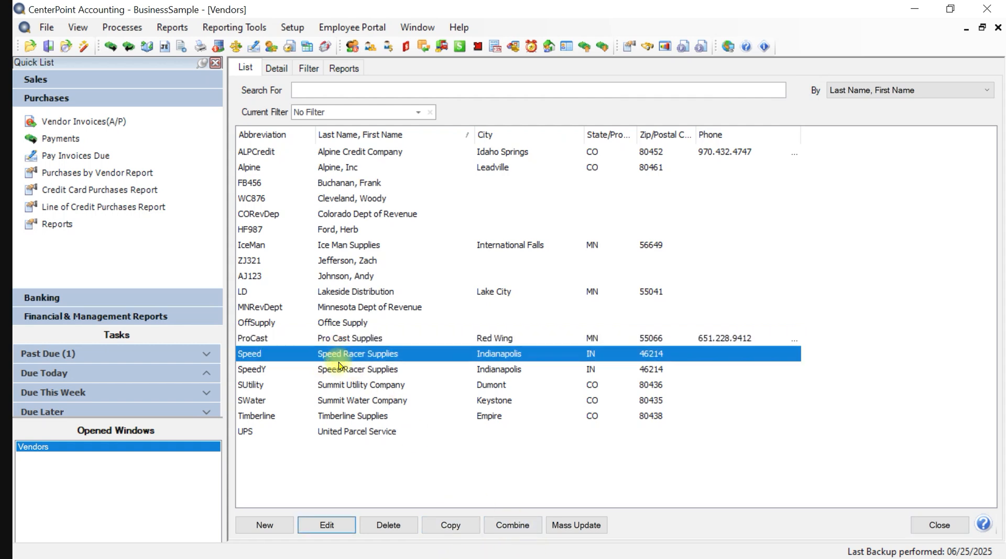
{"action": "left_click", "coordinate": [341, 368]}
{"action": "left_click", "coordinate": [339, 368]}
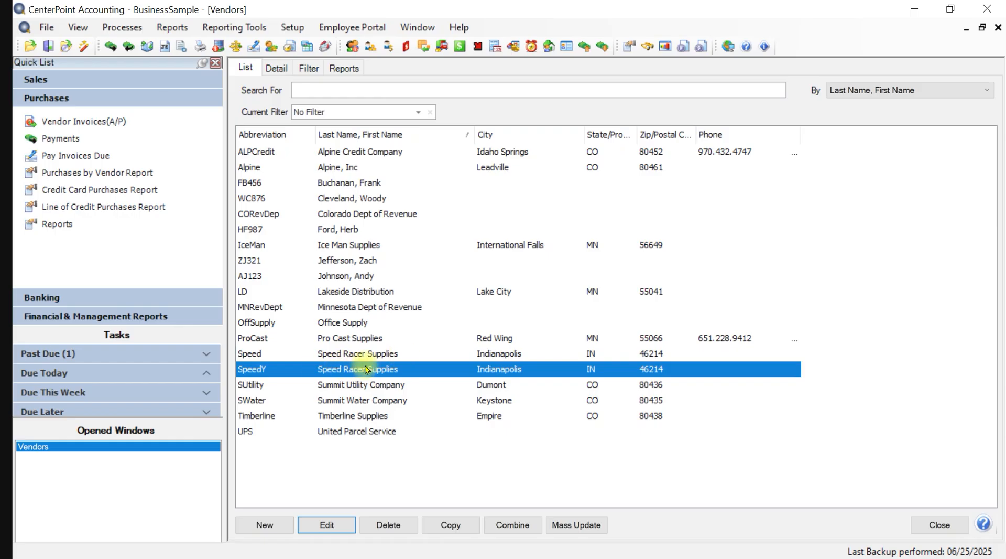
{"action": "left_click", "coordinate": [513, 524]}
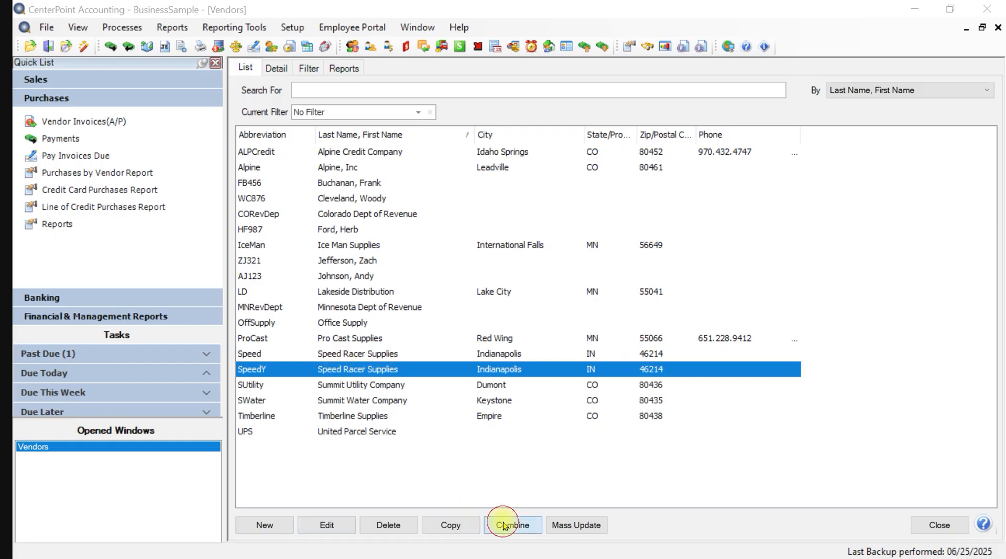
{"action": "left_click", "coordinate": [381, 313]}
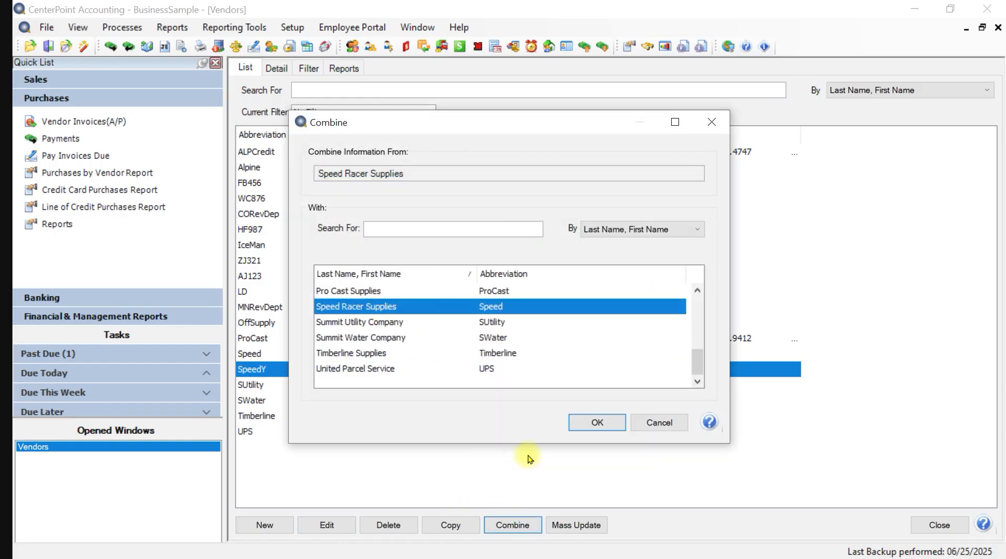
{"action": "left_click", "coordinate": [586, 423]}
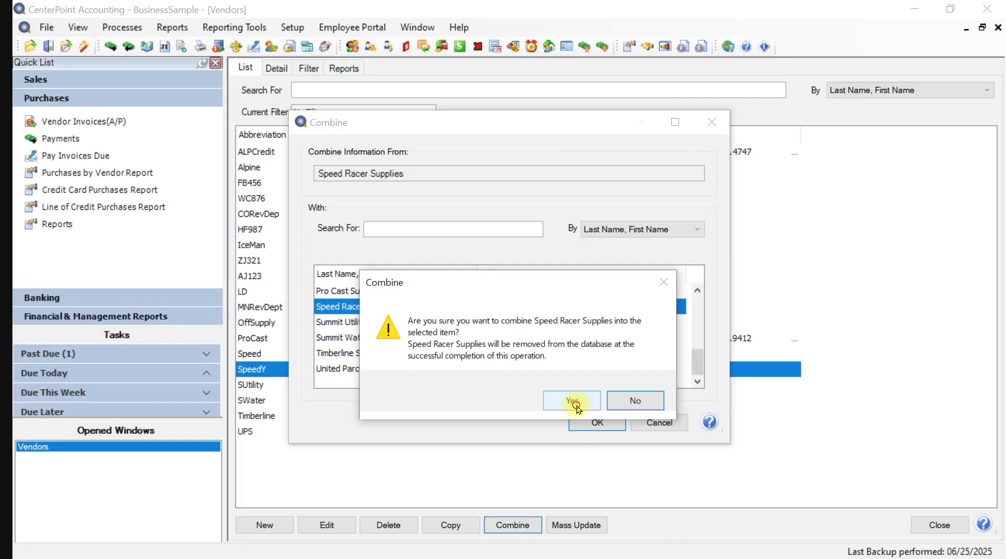
{"action": "left_click", "coordinate": [574, 401]}
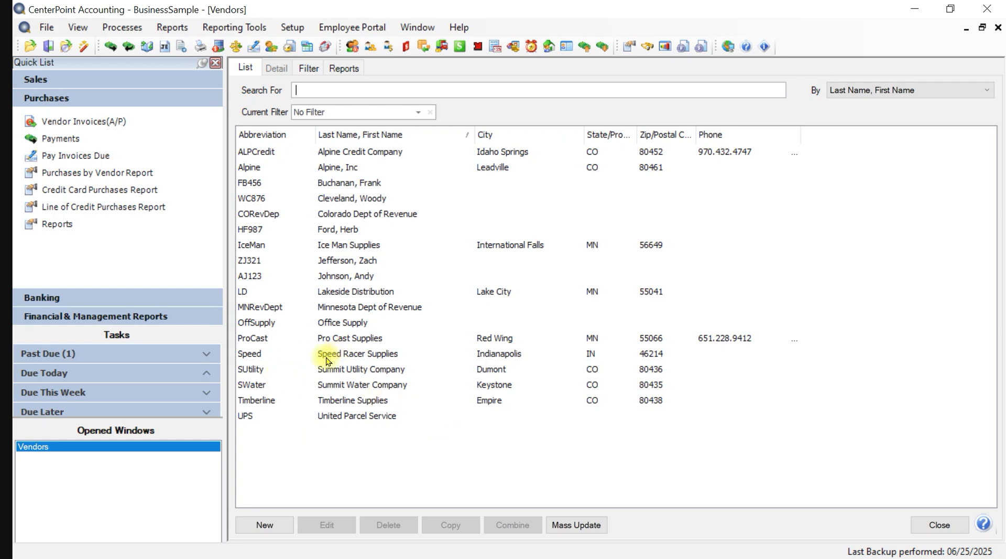
{"action": "left_click", "coordinate": [257, 355]}
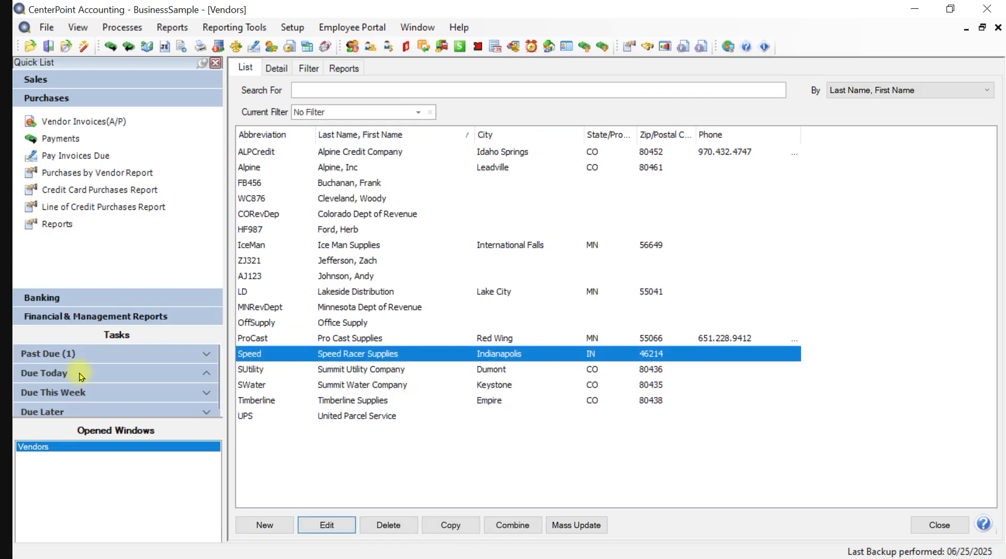
- Open Speed Racer Supplies' details, toggle Individual back to Business, and select the Federal Tax Id
{"action": "double_click", "coordinate": [341, 353]}
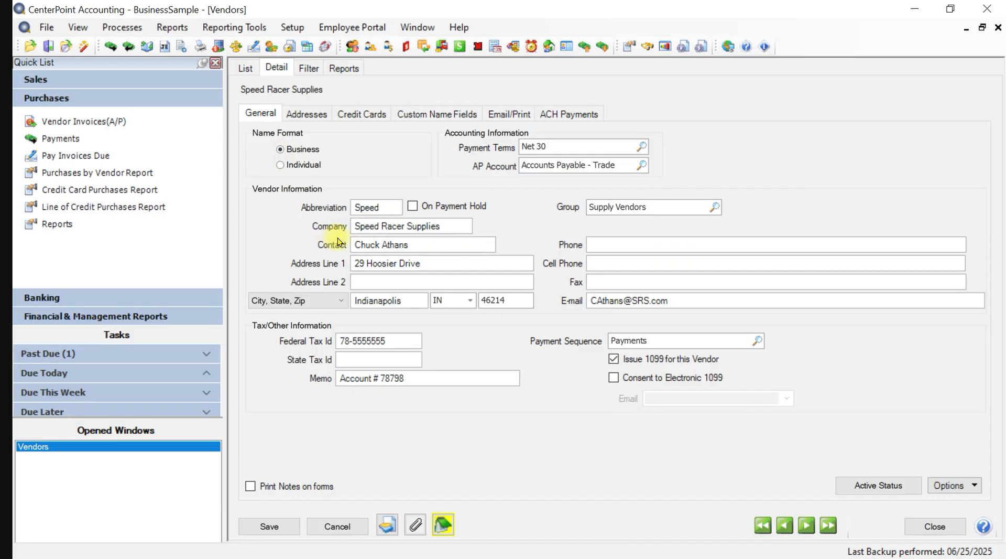
{"action": "left_click", "coordinate": [282, 166]}
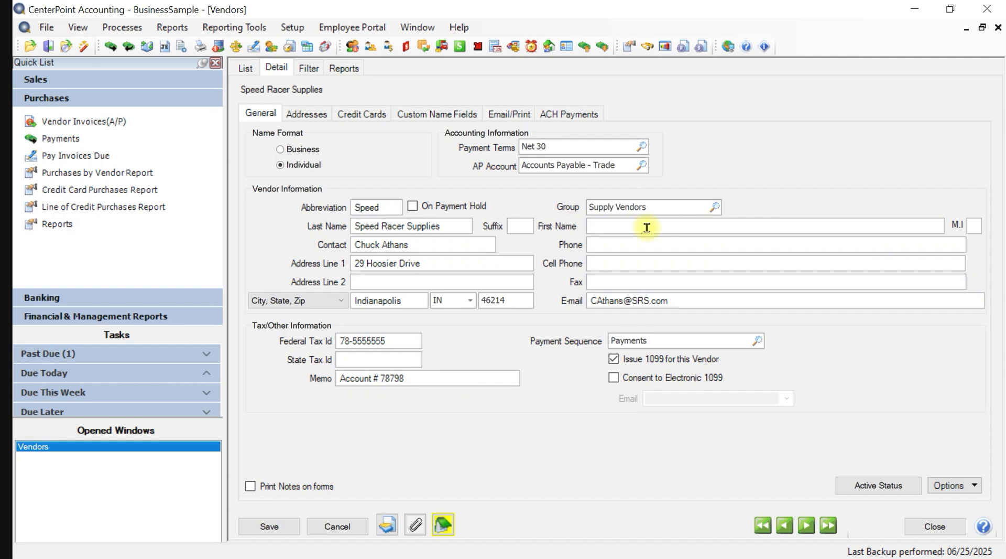
{"action": "left_click", "coordinate": [281, 151]}
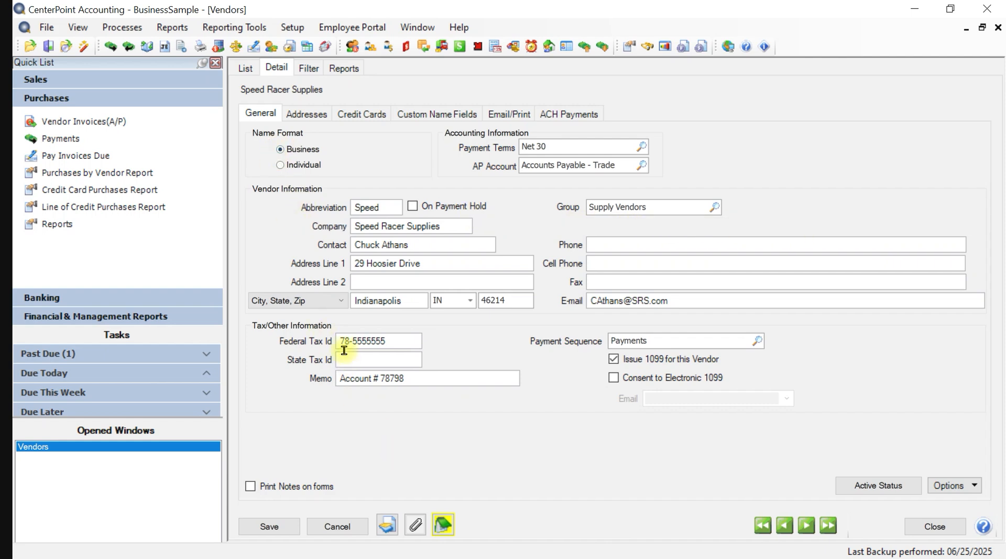
{"action": "left_click_drag", "start_coordinate": [342, 345], "coordinate": [394, 341]}
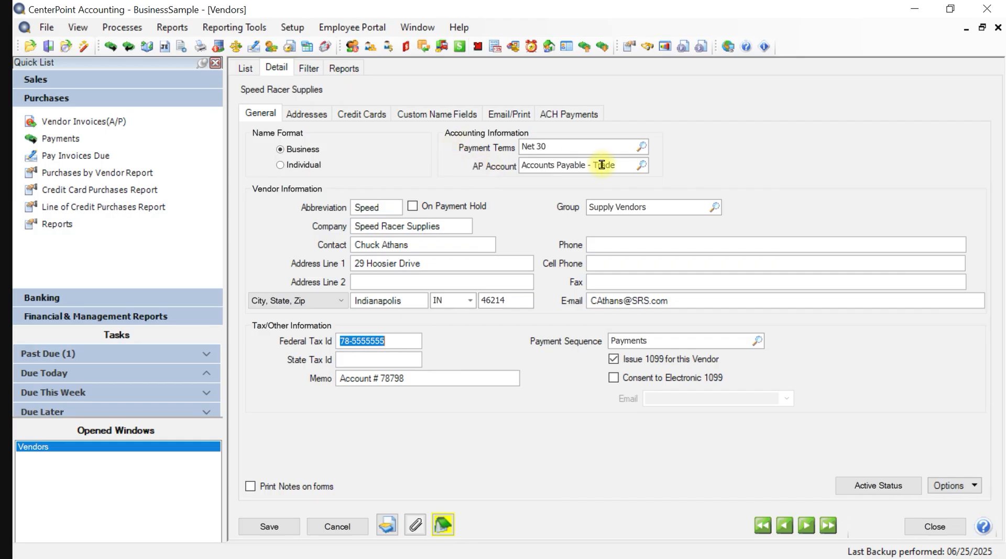
{"action": "left_click", "coordinate": [641, 148]}
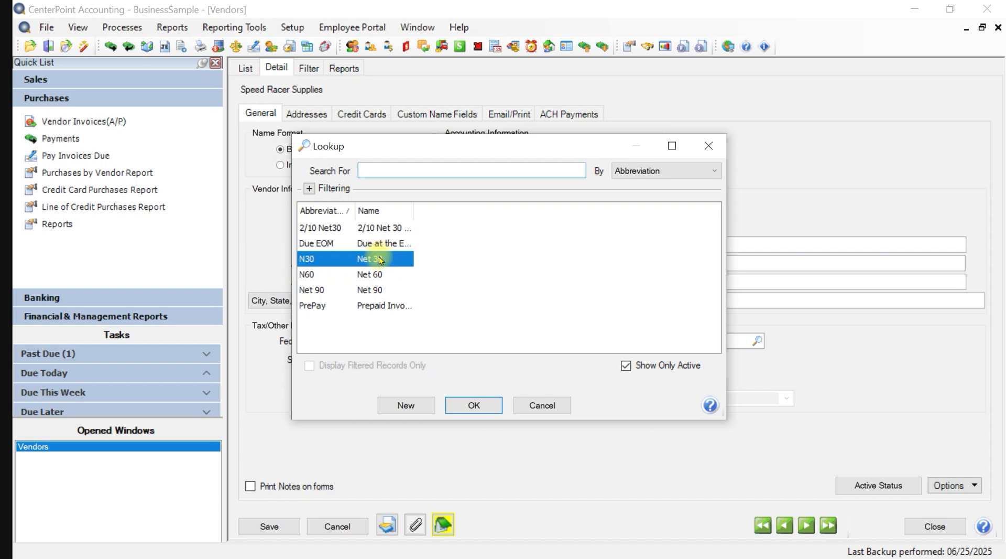
{"action": "left_click", "coordinate": [474, 406]}
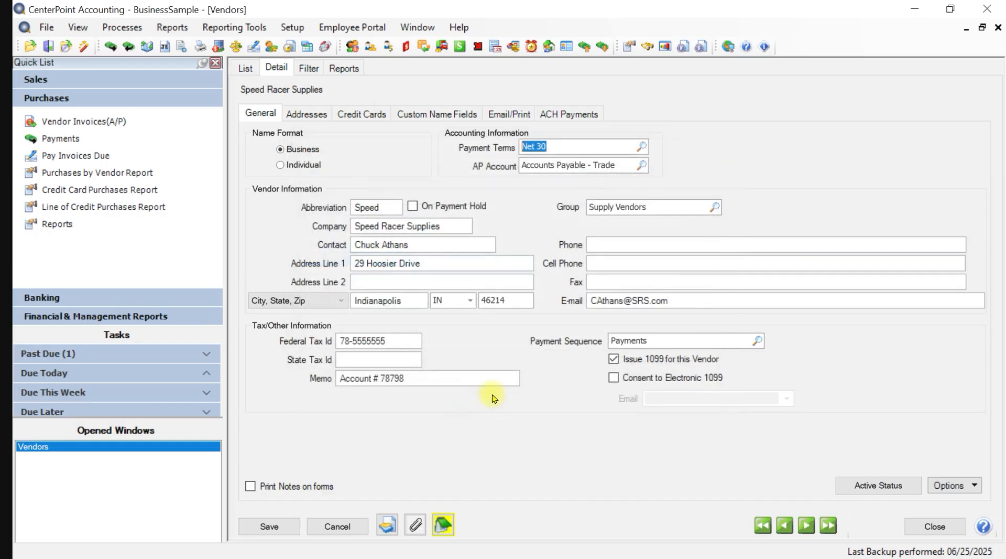
{"action": "left_click", "coordinate": [640, 146]}
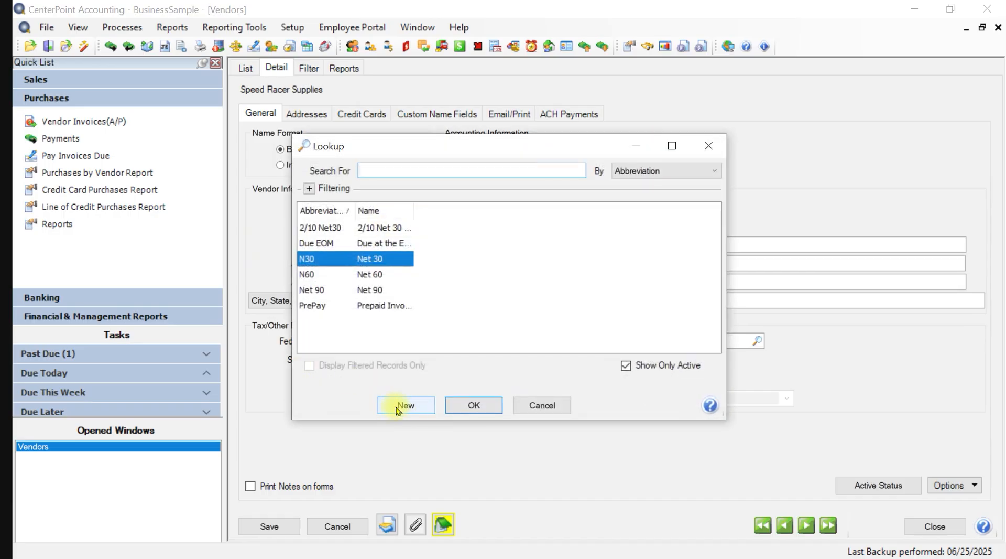
{"action": "left_click", "coordinate": [544, 407]}
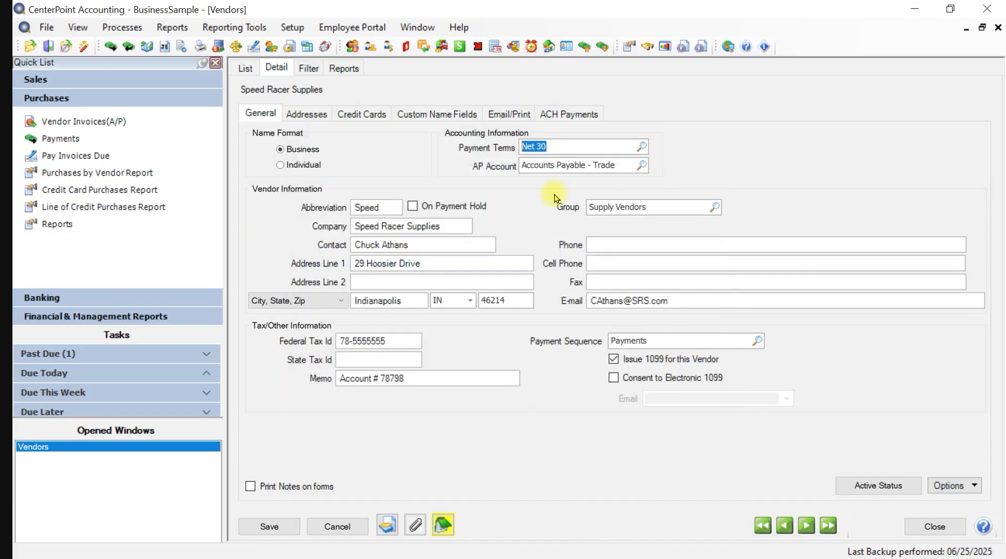
{"action": "key", "text": "Tab"}
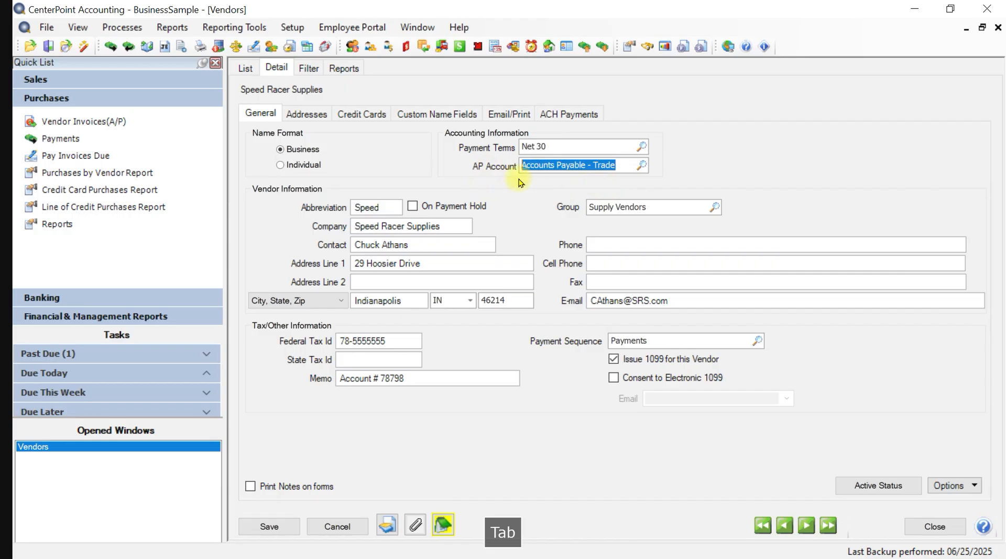
{"action": "left_click", "coordinate": [641, 167]}
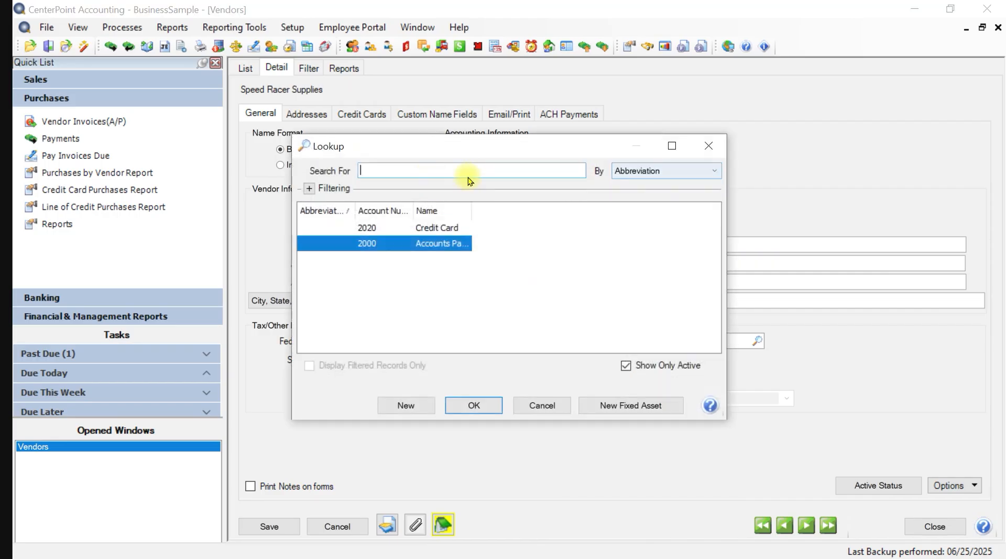
{"action": "left_click", "coordinate": [473, 405]}
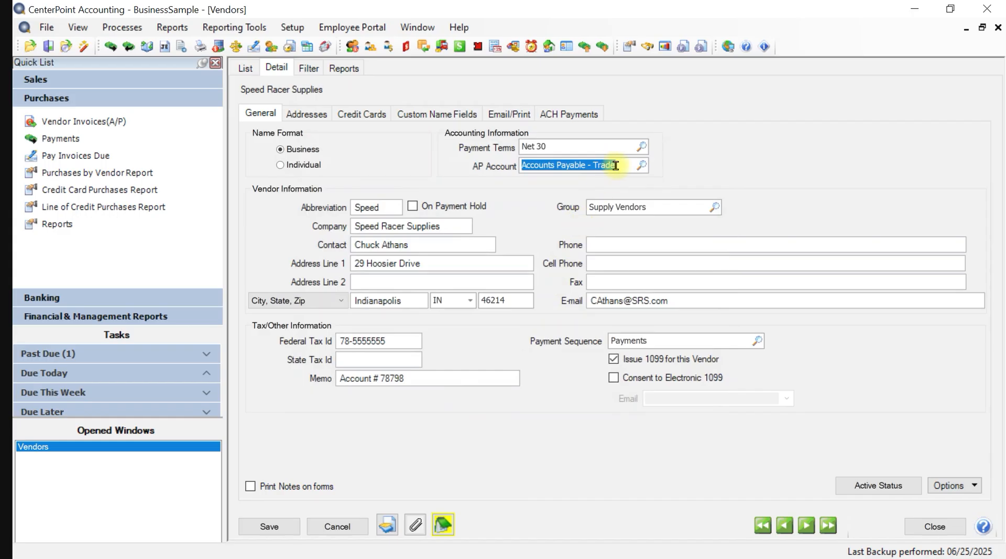
{"action": "right_click", "coordinate": [616, 166]}
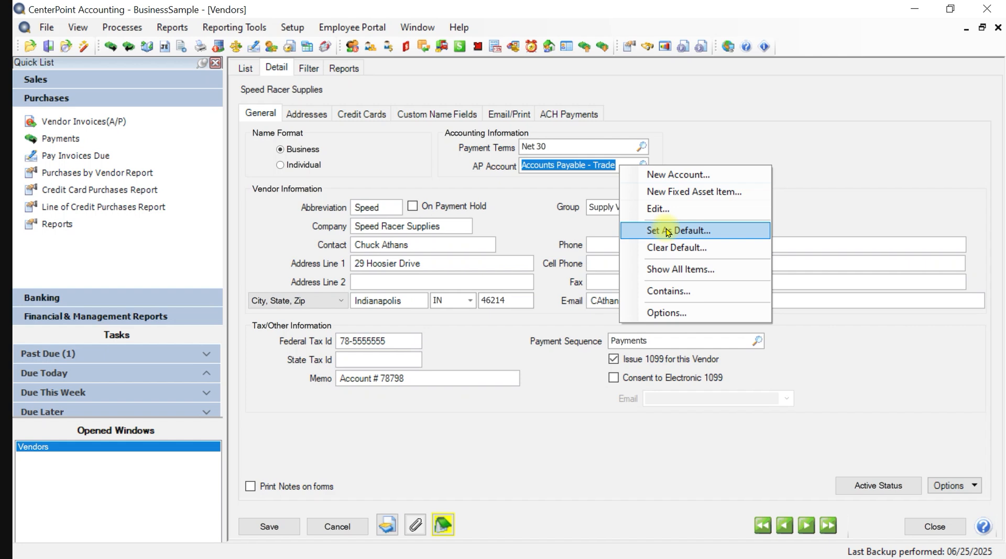
{"action": "left_click", "coordinate": [541, 185]}
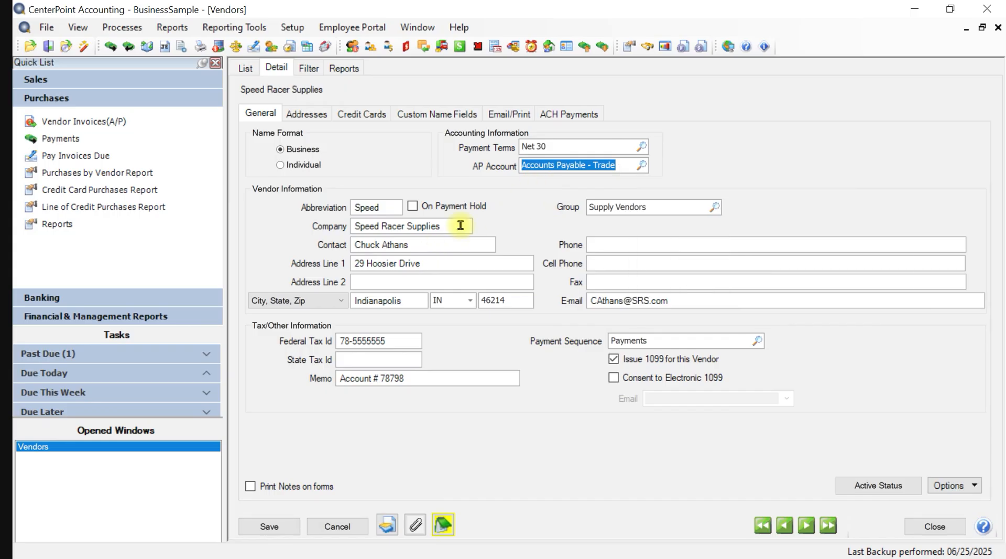
{"action": "key", "text": "Tab"}
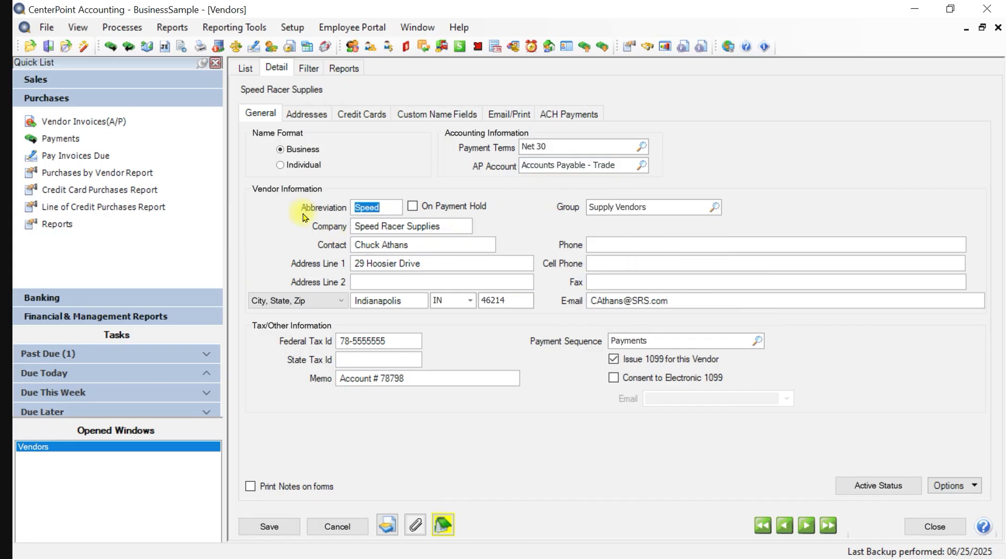
{"action": "right_click", "coordinate": [386, 205]}
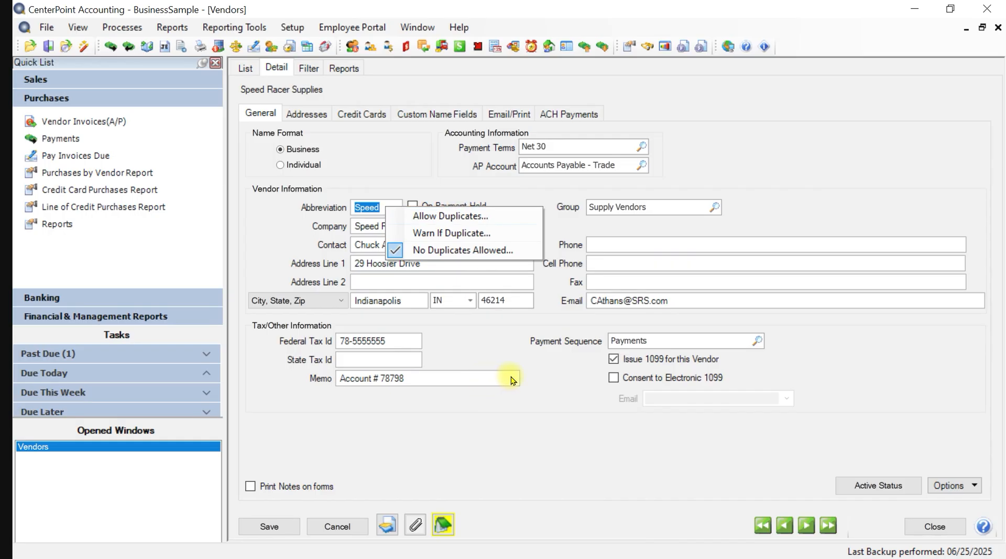
{"action": "left_click", "coordinate": [529, 367]}
{"action": "key", "text": "Tab"}
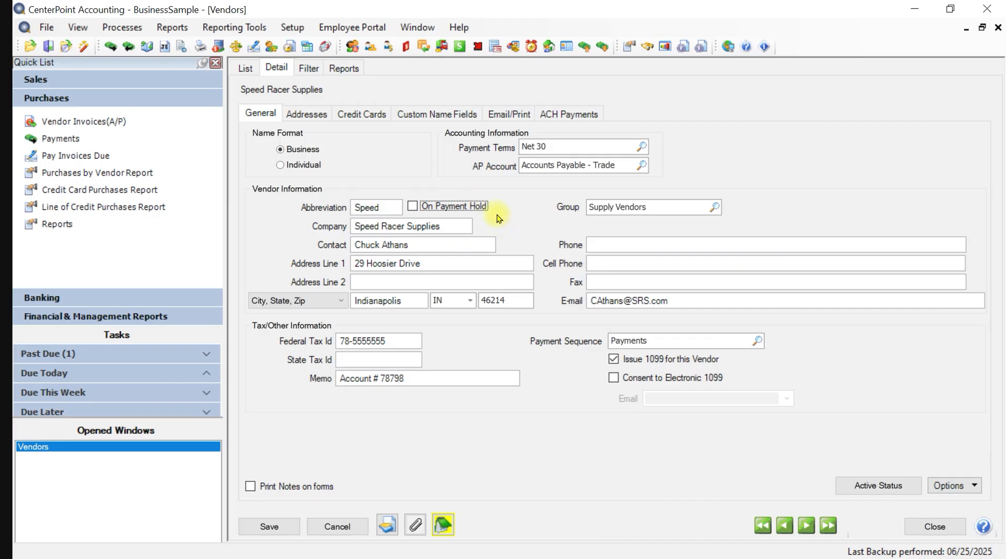
{"action": "key", "text": "Tab"}
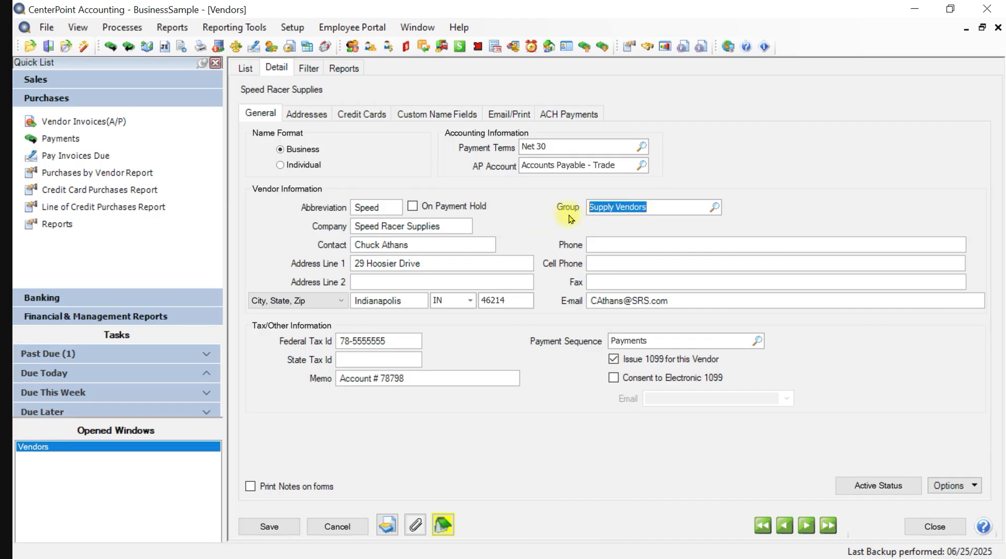
{"action": "left_click", "coordinate": [716, 208]}
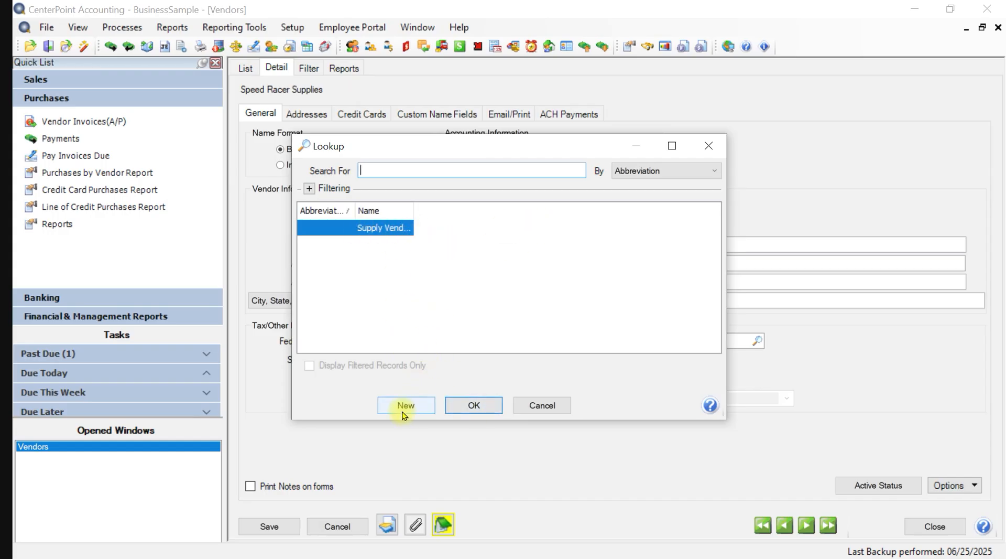
{"action": "left_click", "coordinate": [540, 406]}
{"action": "key", "text": "Tab"}
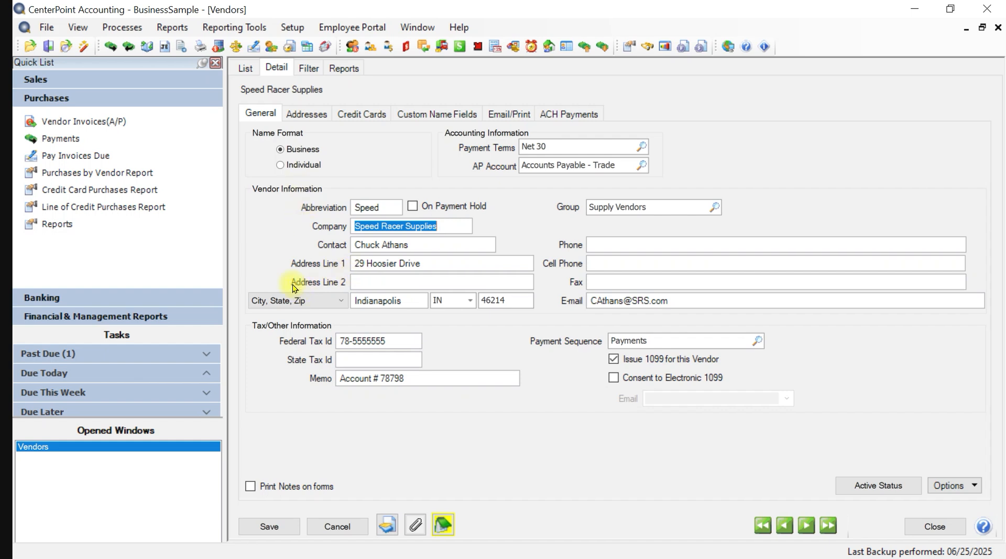
{"action": "key", "text": "Tab"}
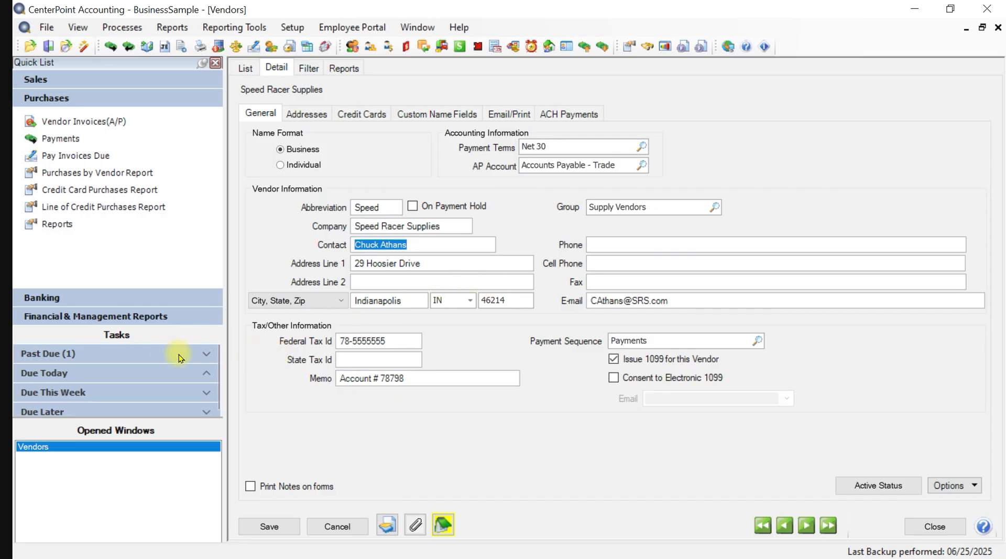
{"action": "key", "text": "Tab"}
{"action": "key", "text": "Tab"}
{"action": "key", "text": "Tab"}
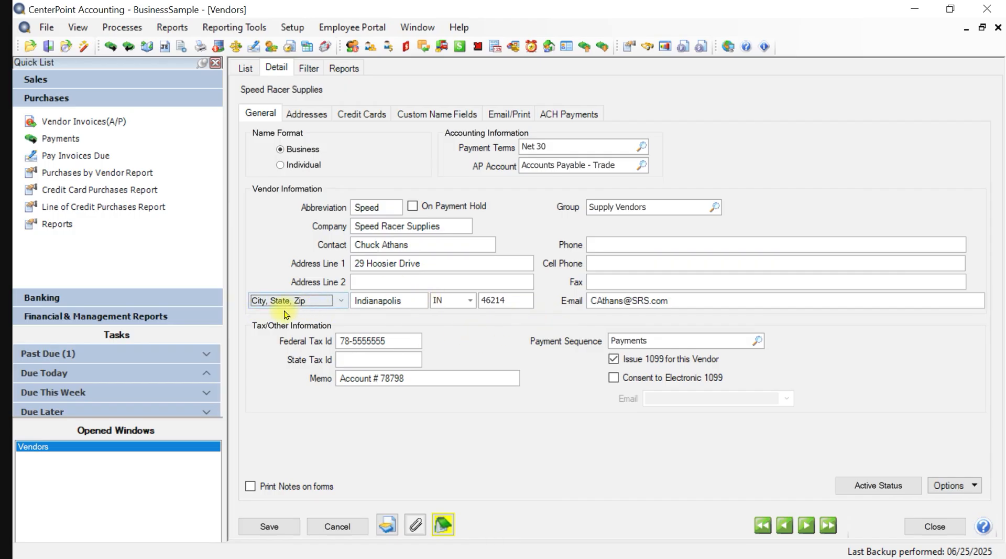
{"action": "left_click", "coordinate": [339, 302]}
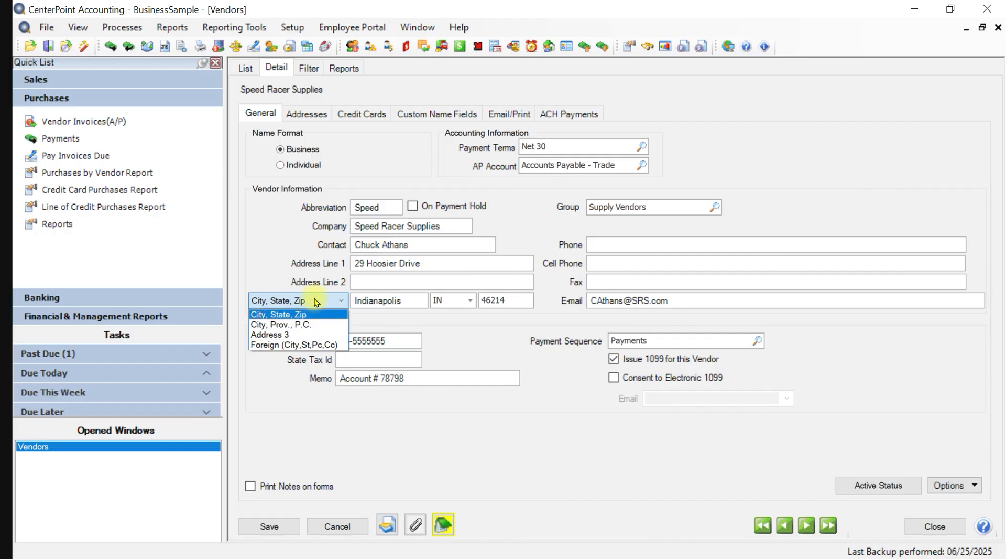
{"action": "left_click", "coordinate": [319, 313]}
{"action": "key", "text": "Tab"}
{"action": "key", "text": "Tab"}
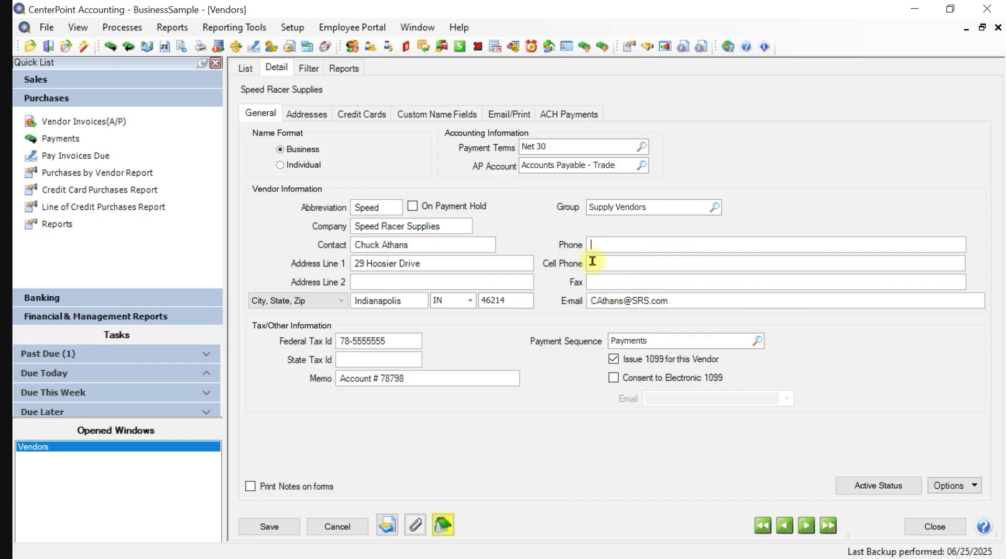
{"action": "key", "text": "Tab"}
{"action": "key", "text": "Tab"}
{"action": "key", "text": "Tab"}
{"action": "key", "text": "Tab"}
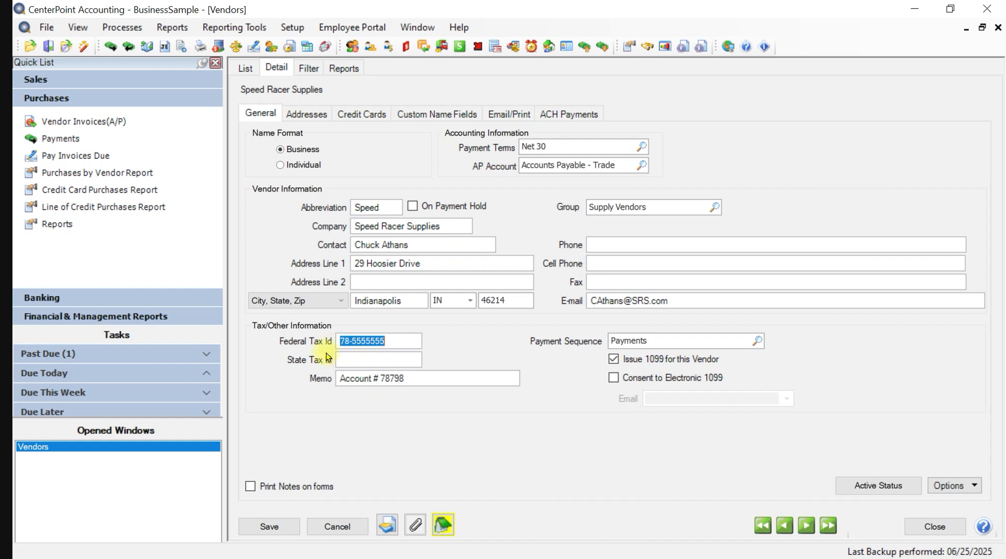
{"action": "left_click_drag", "start_coordinate": [340, 341], "coordinate": [465, 366]}
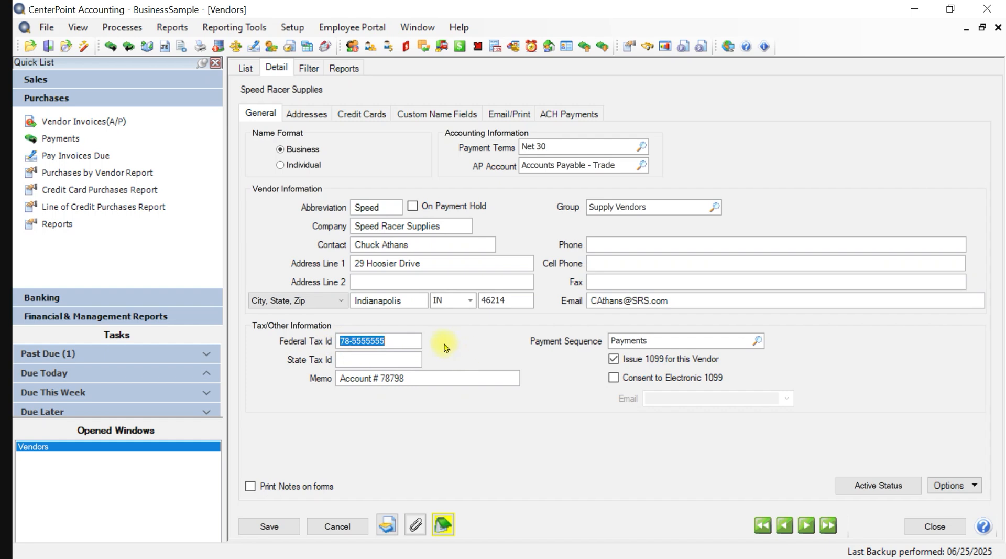
{"action": "key", "text": "Tab"}
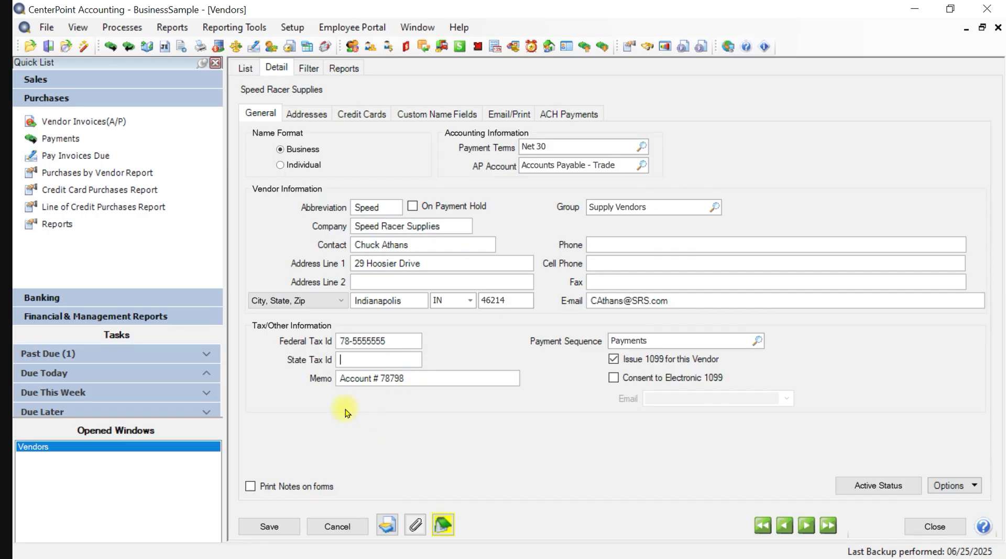
{"action": "key", "text": "Tab"}
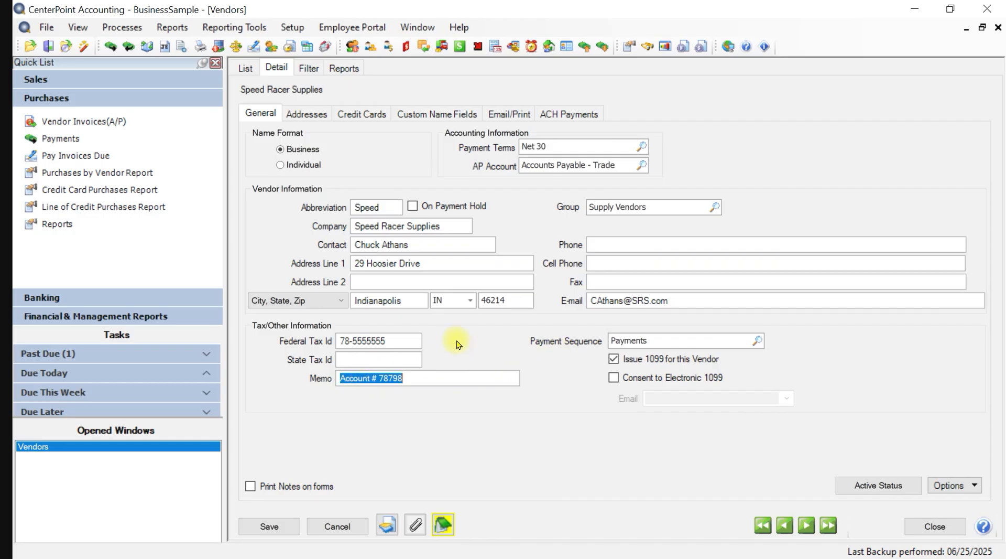
{"action": "key", "text": "Tab"}
{"action": "key", "text": "Tab"}
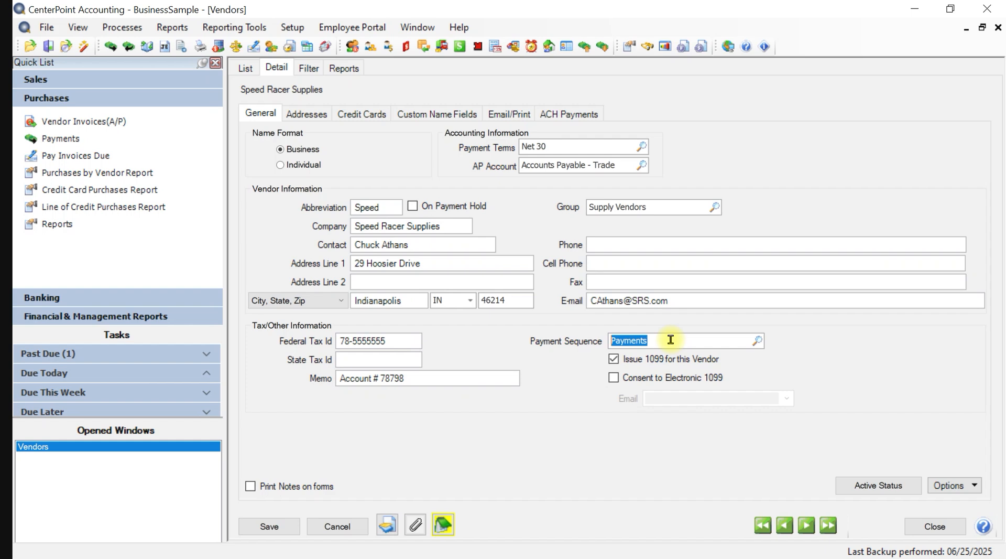
{"action": "right_click", "coordinate": [706, 340]}
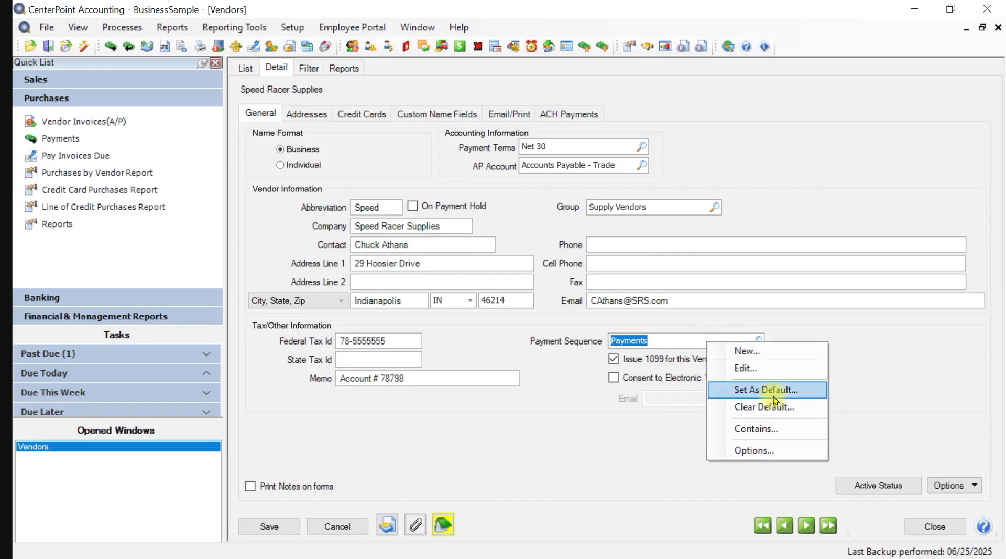
{"action": "left_click", "coordinate": [591, 432]}
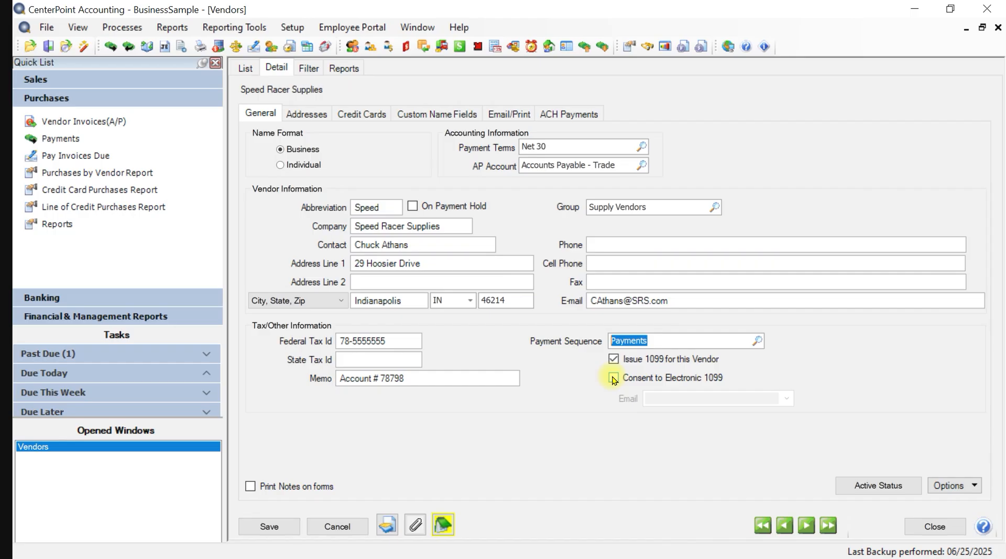
{"action": "left_click", "coordinate": [614, 378]}
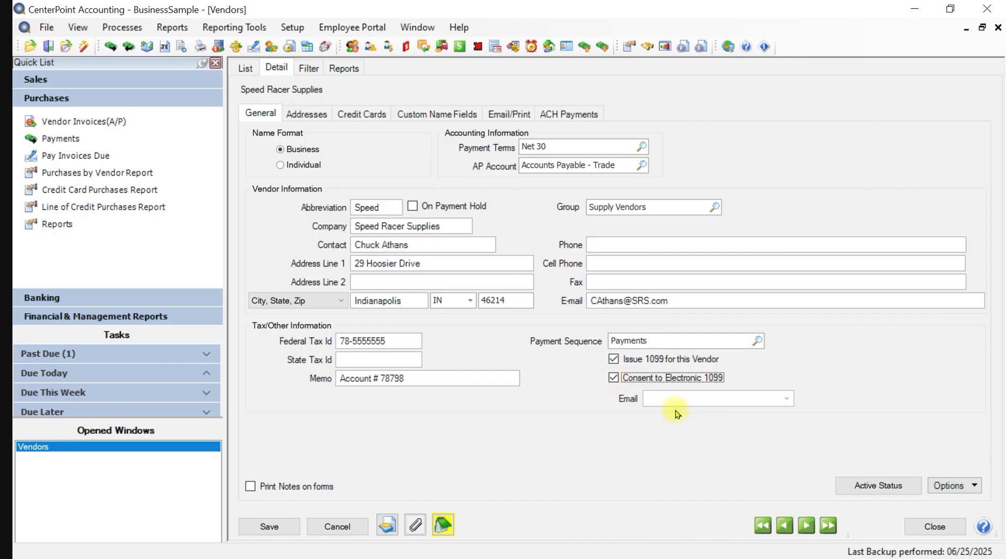
{"action": "left_click", "coordinate": [787, 399]}
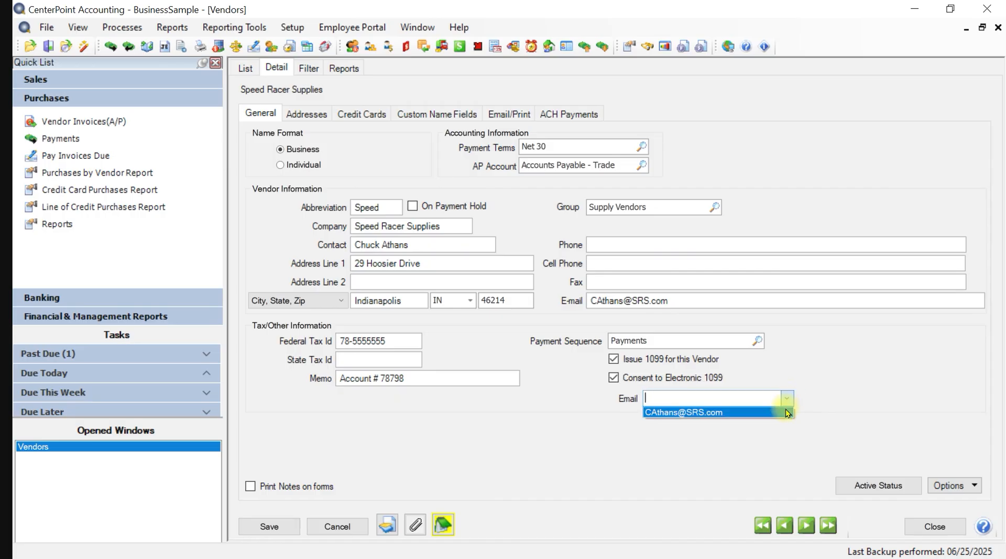
{"action": "left_click", "coordinate": [795, 341]}
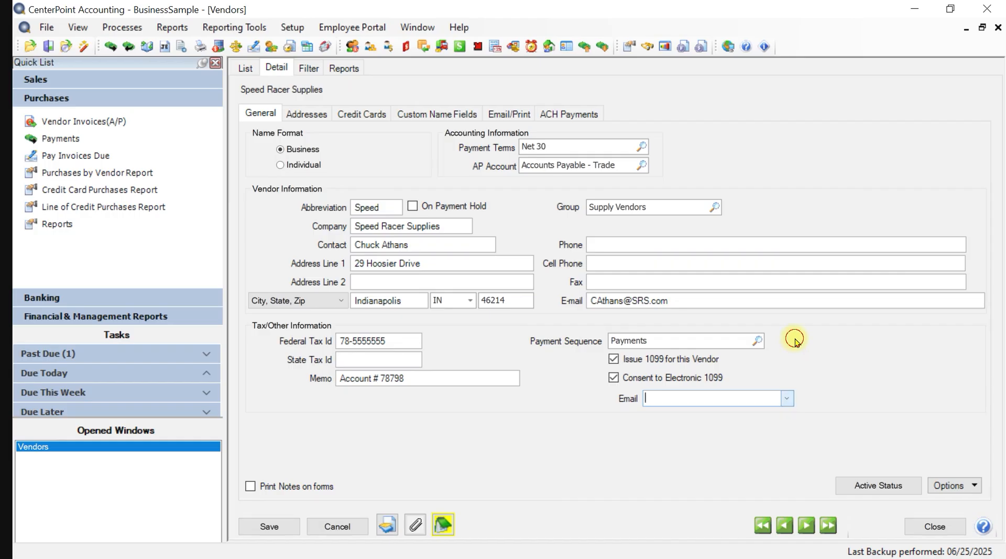
{"action": "left_click", "coordinate": [614, 378]}
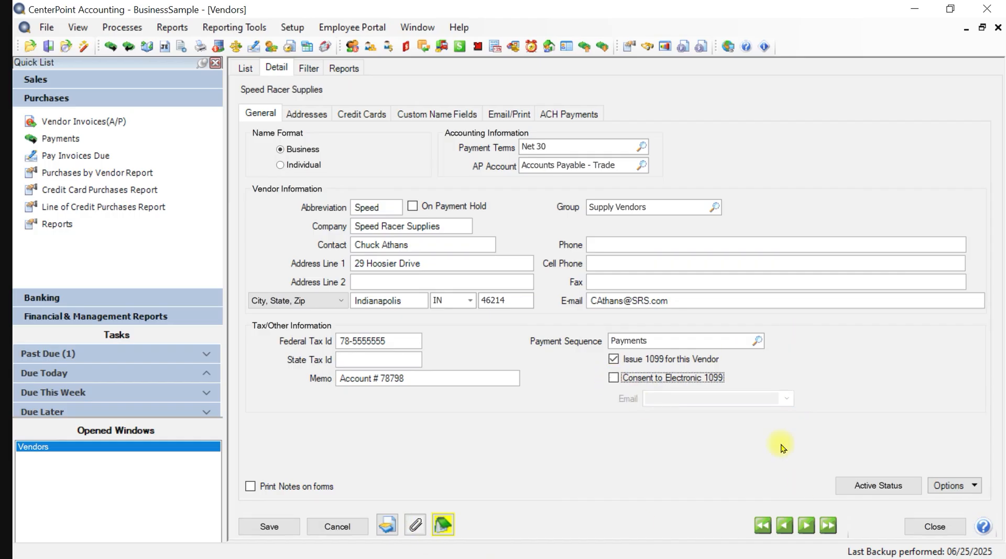
{"action": "left_click", "coordinate": [872, 487]}
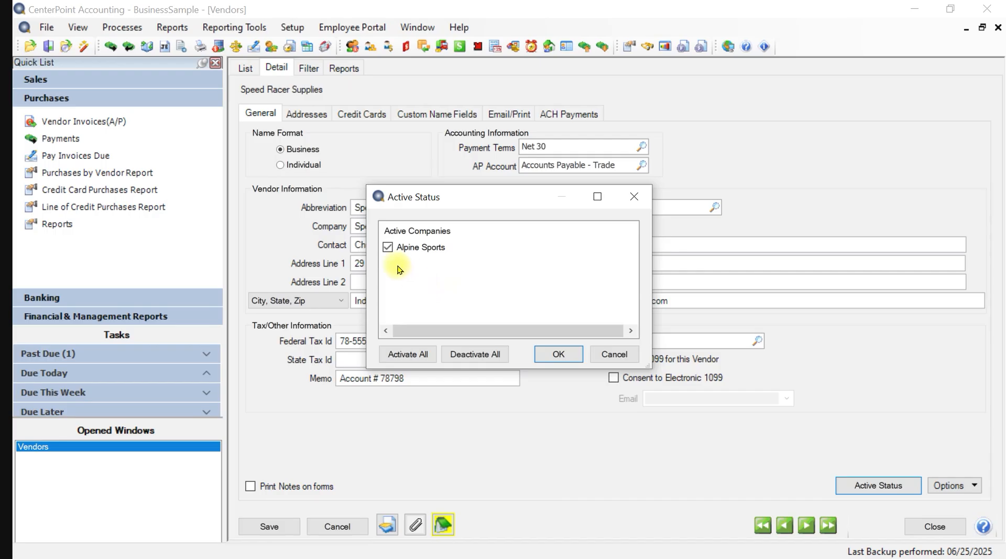
{"action": "left_click", "coordinate": [611, 355]}
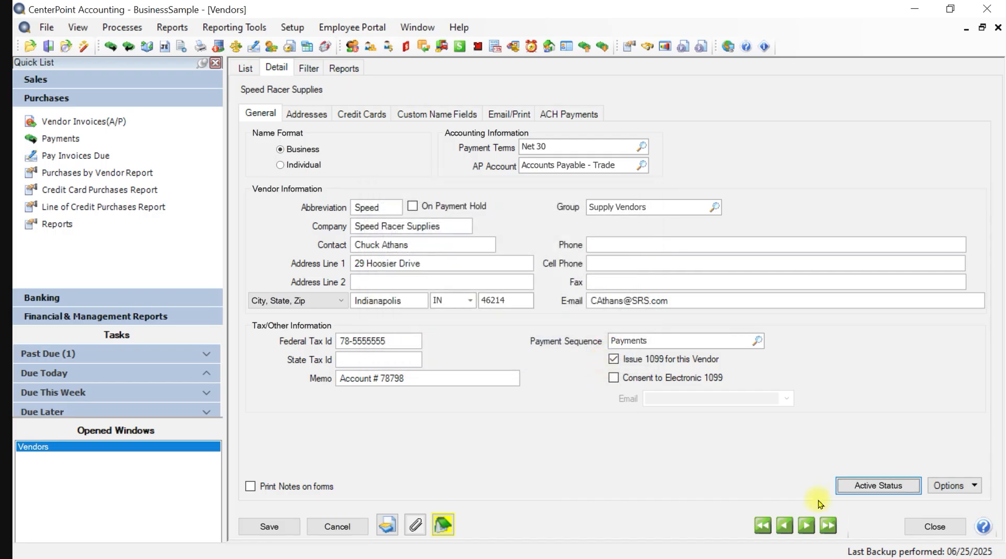
{"action": "left_click", "coordinate": [976, 485]}
{"action": "left_click", "coordinate": [947, 504]}
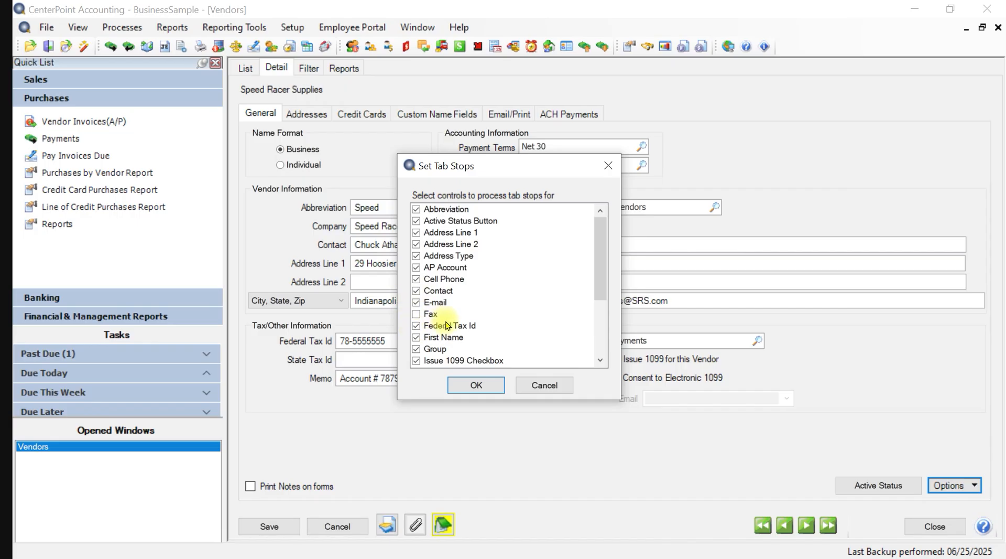
{"action": "left_click", "coordinate": [545, 386]}
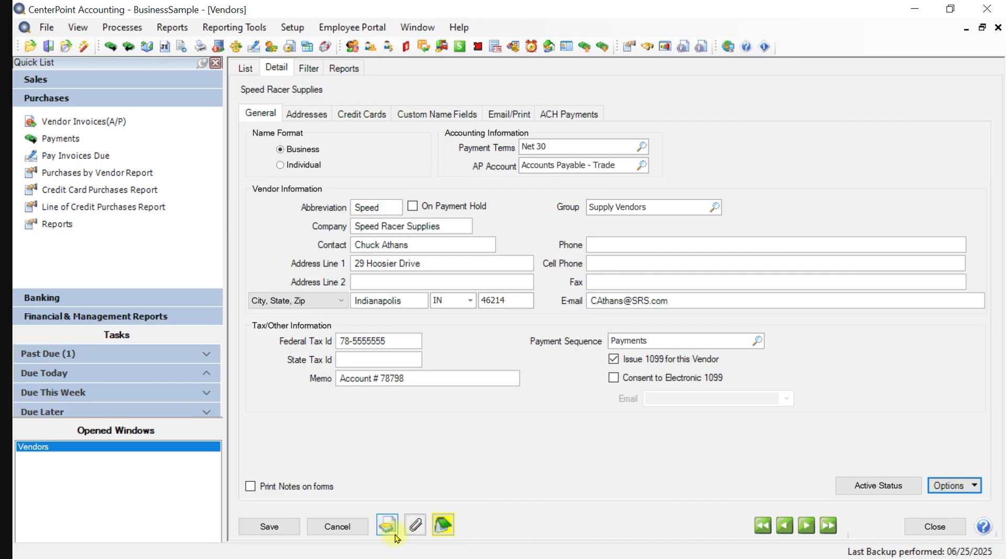
{"action": "left_click", "coordinate": [447, 531]}
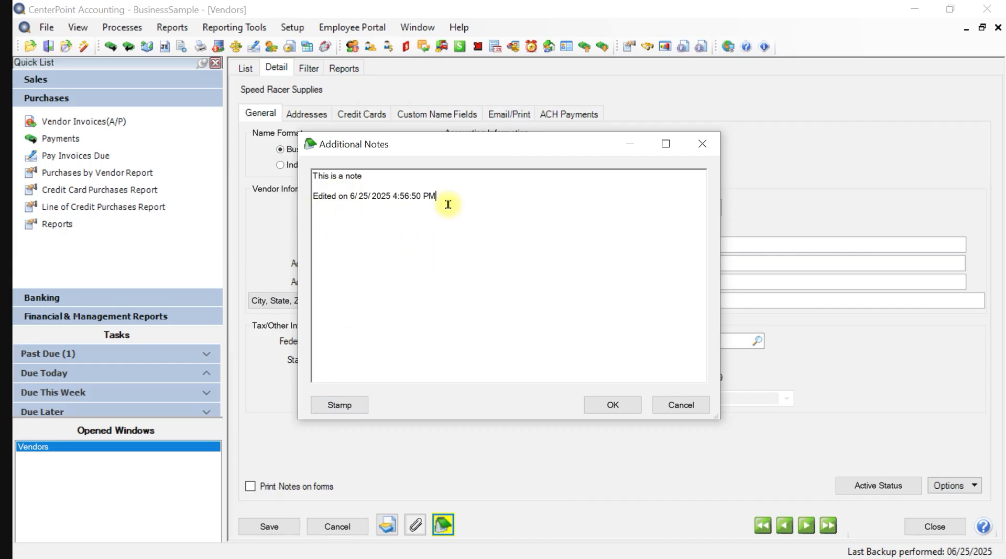
{"action": "left_click", "coordinate": [606, 405]}
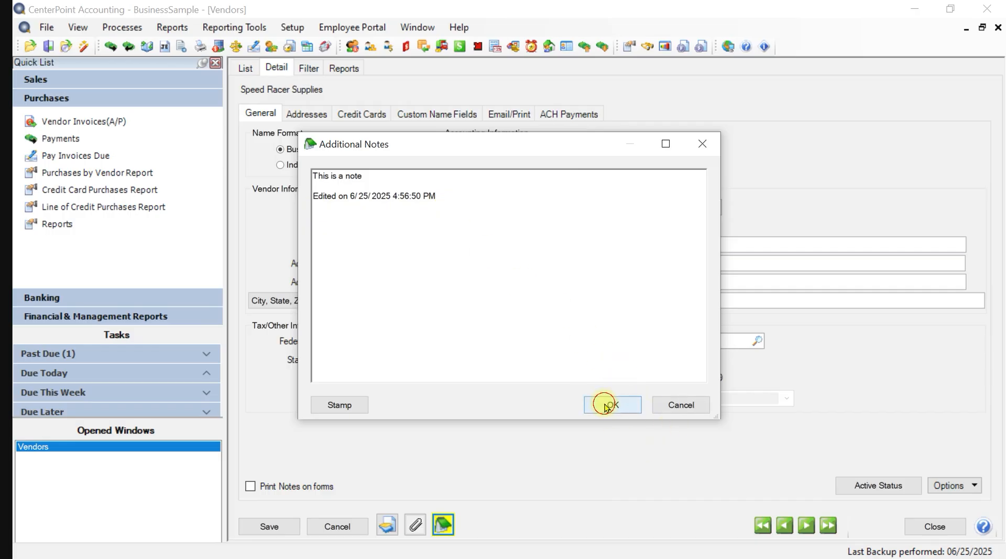
{"action": "left_click", "coordinate": [312, 115]}
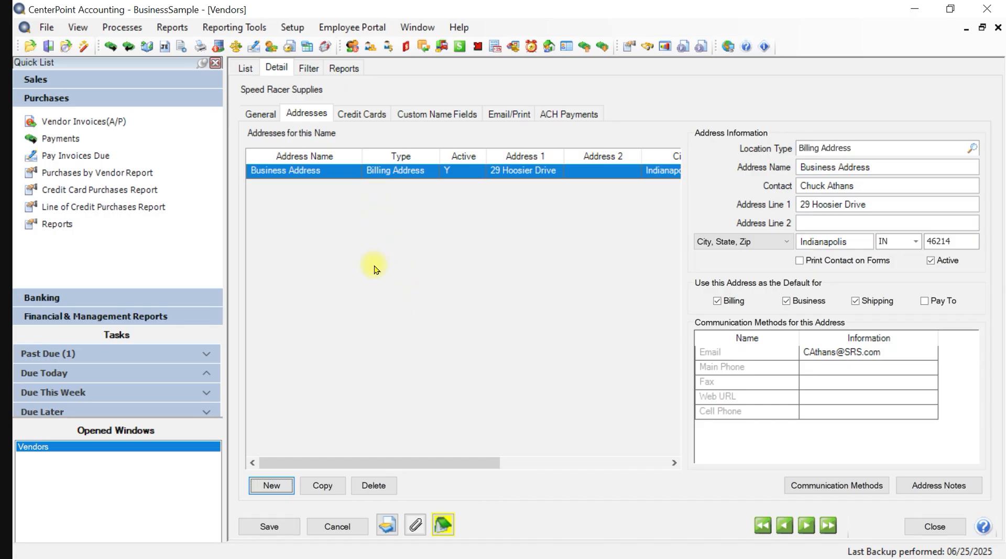
- Add a new Billing Address location named 'Chicago Location'
{"action": "left_click", "coordinate": [286, 487]}
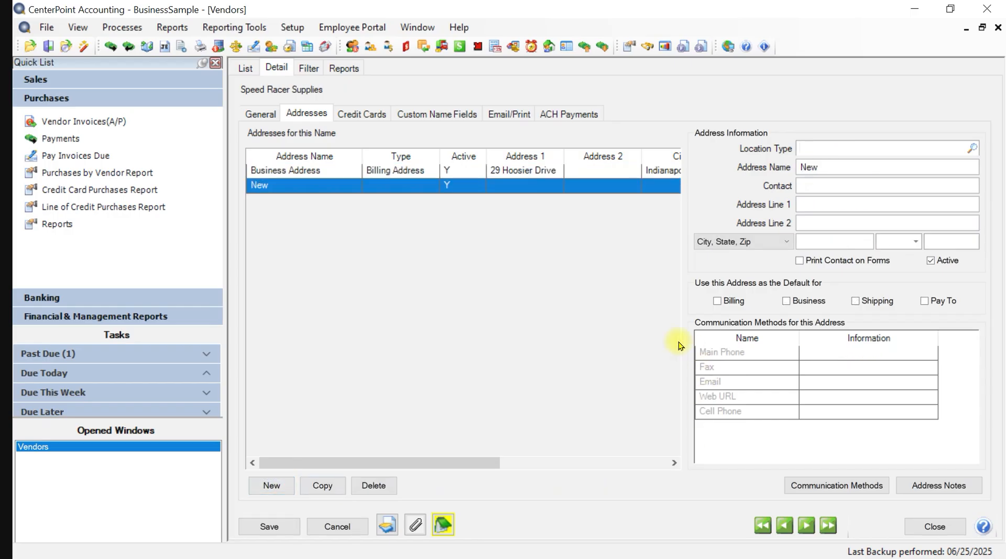
{"action": "left_click", "coordinate": [972, 149]}
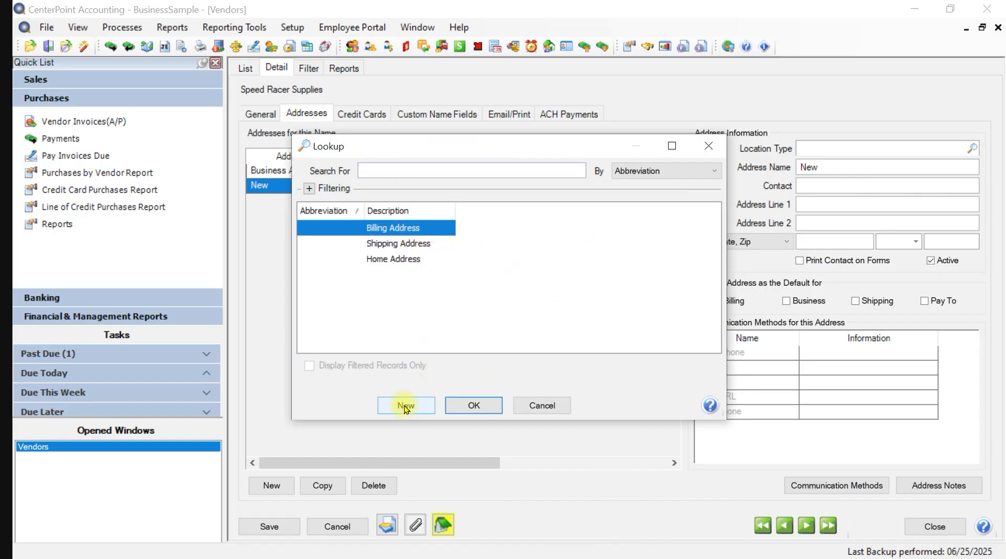
{"action": "left_click", "coordinate": [475, 405]}
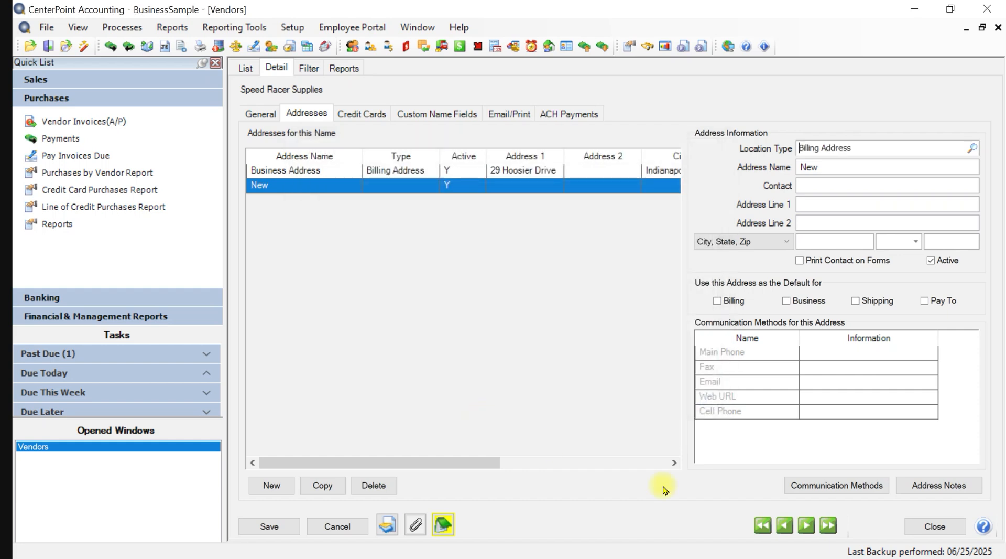
{"action": "double_click", "coordinate": [828, 166]}
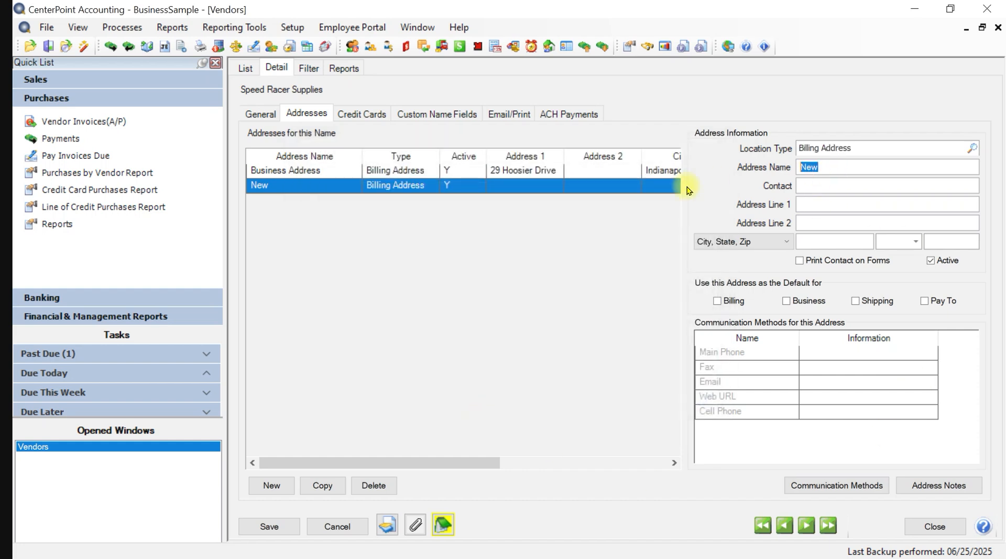
{"action": "type", "text": "Chic"}
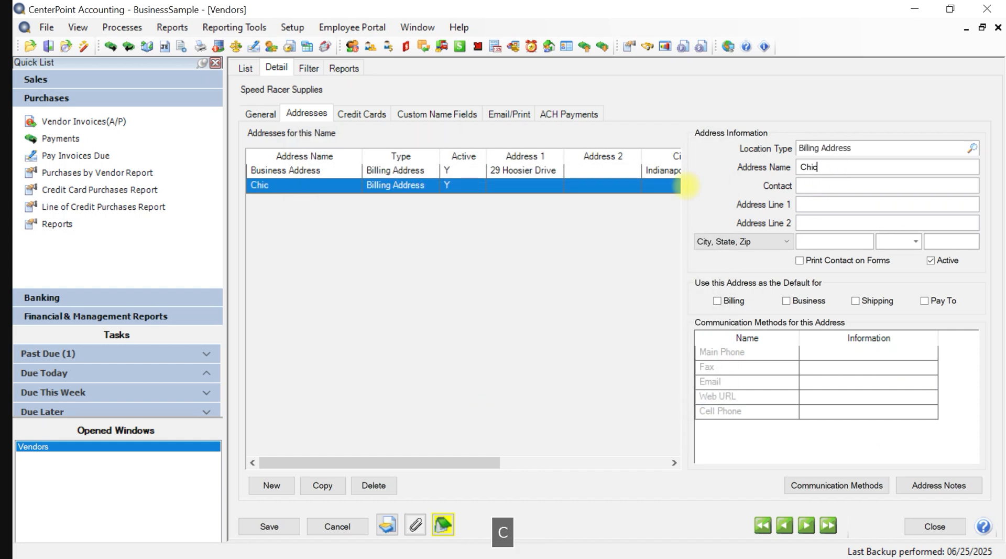
{"action": "type", "text": "ago Location"}
- Enter the contact's name, the street address line, and zip code 60610
{"action": "key", "text": "Tab"}
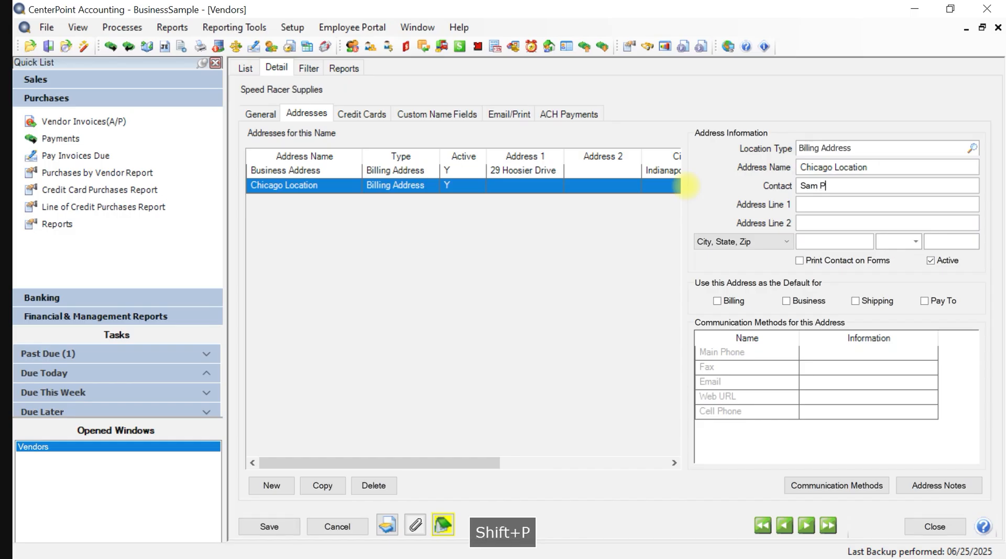
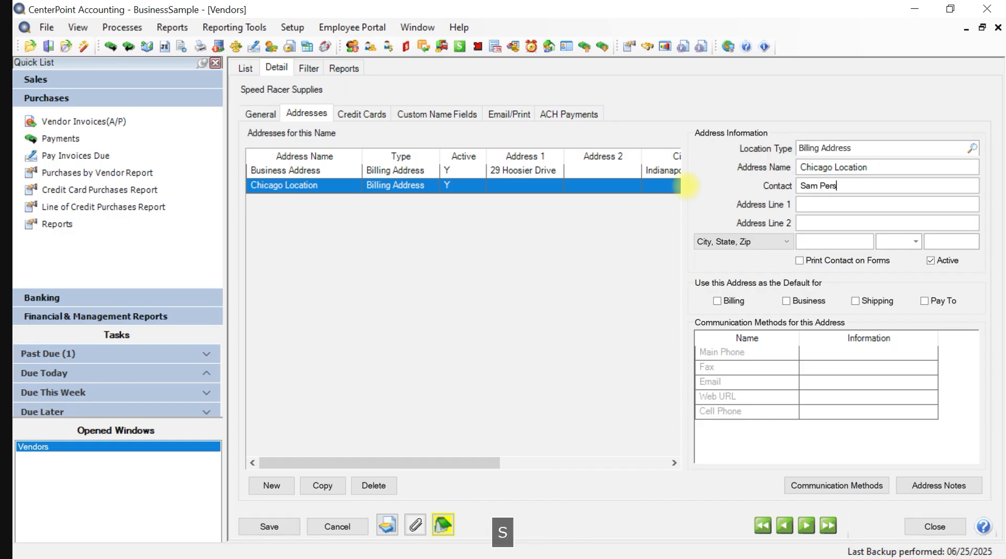
{"action": "key", "text": "Tab"}
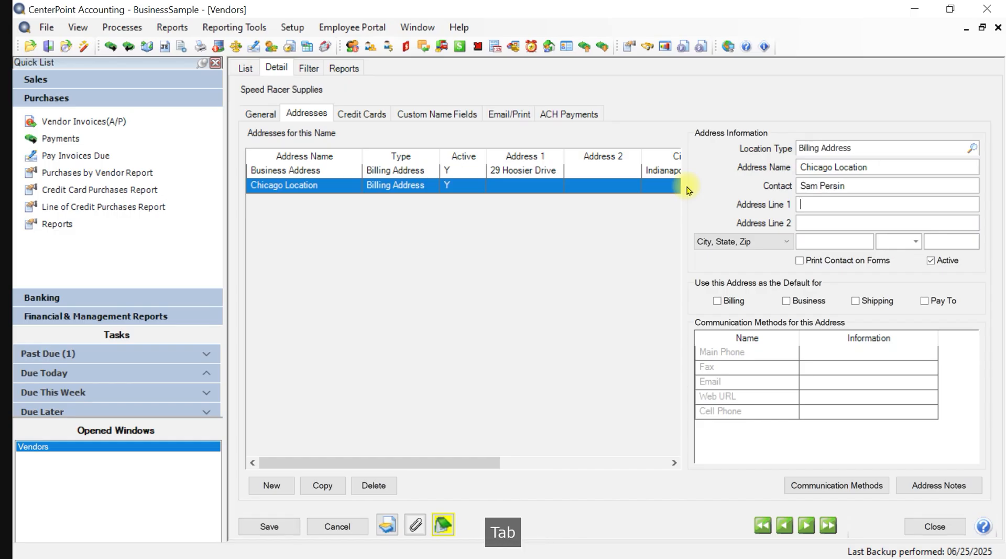
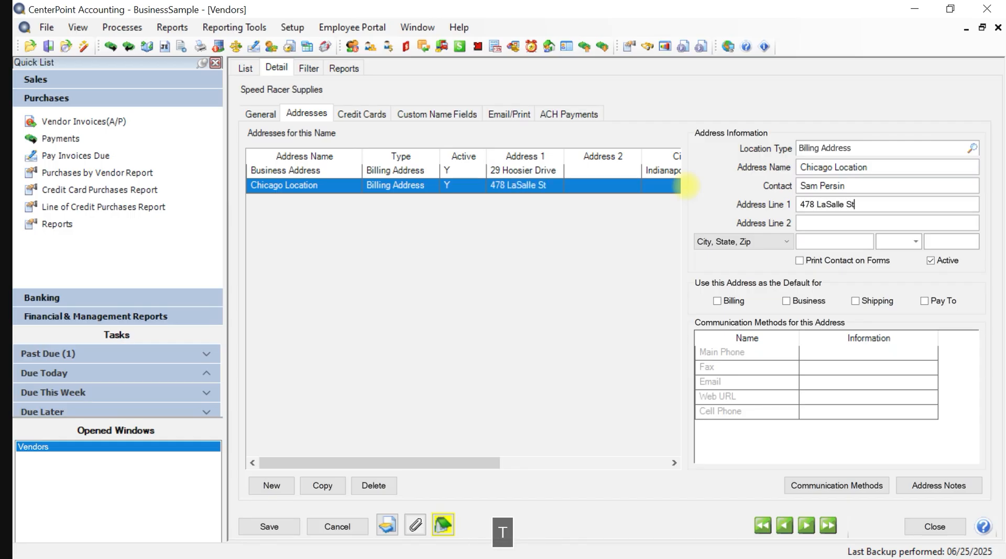
{"action": "key", "text": "Tab"}
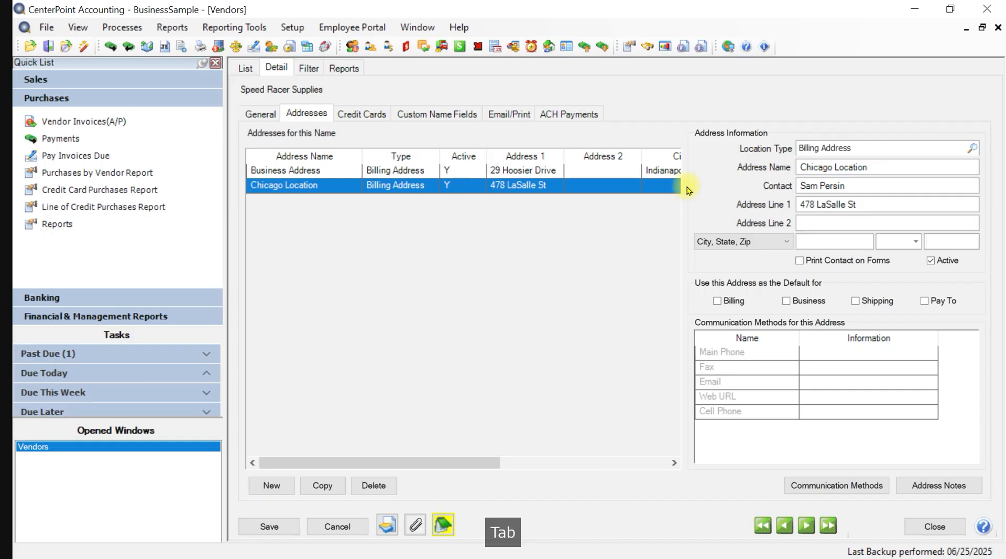
{"action": "type", "text": "60610"}
{"action": "key", "text": "Tab"}
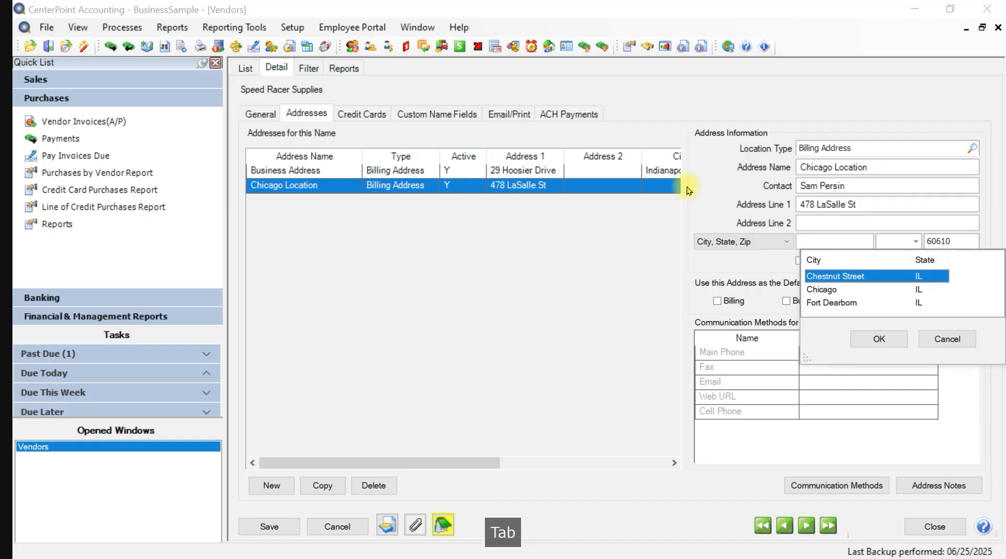
- Set the city to Chicago, IL and mark Chicago Location as the Pay To address
{"action": "key", "text": "Down"}
{"action": "key", "text": "Return"}
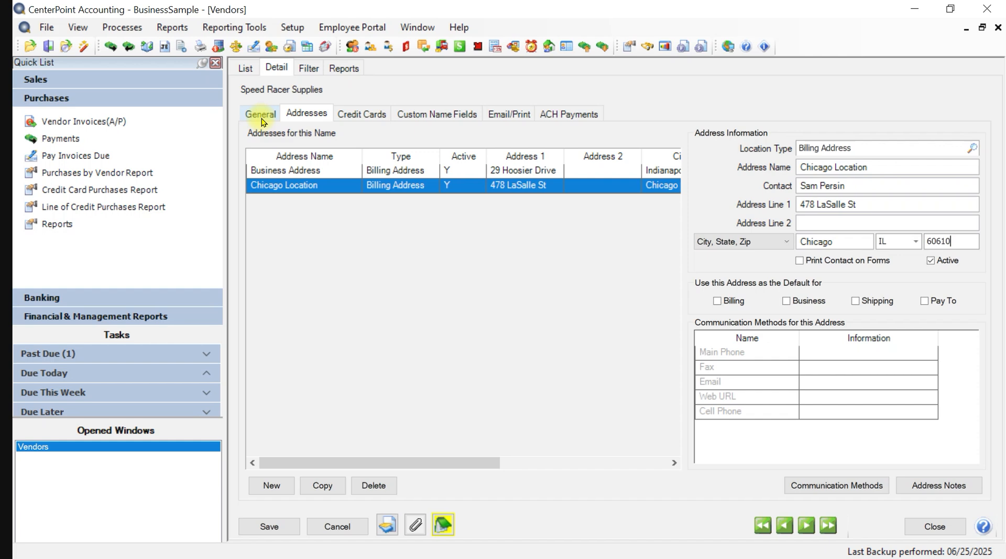
{"action": "left_click", "coordinate": [927, 302]}
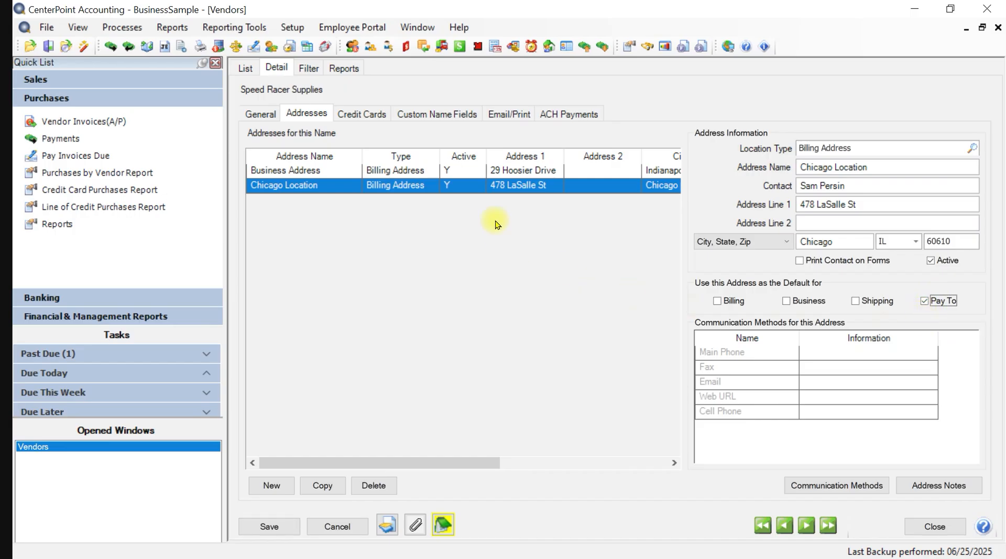
{"action": "left_click", "coordinate": [495, 173]}
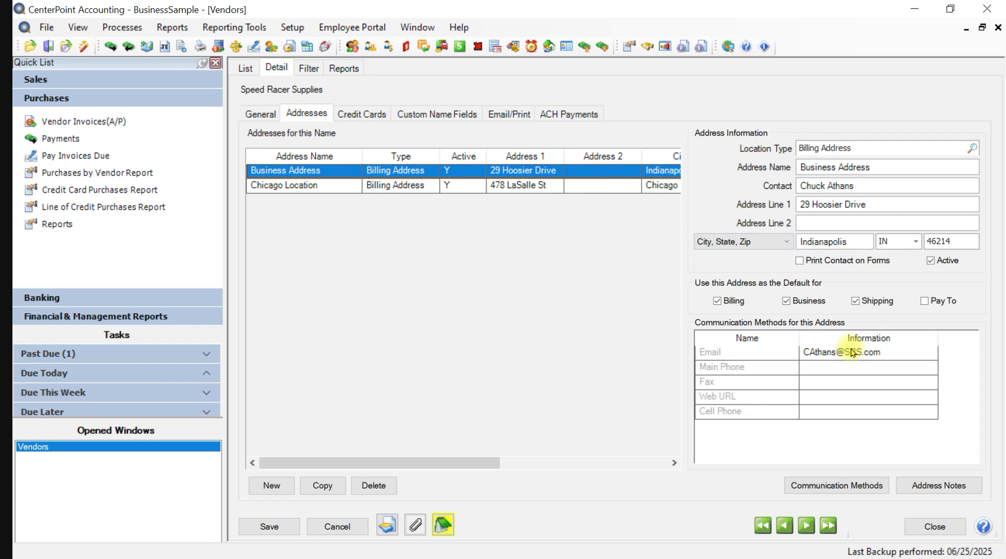
{"action": "left_click", "coordinate": [523, 186]}
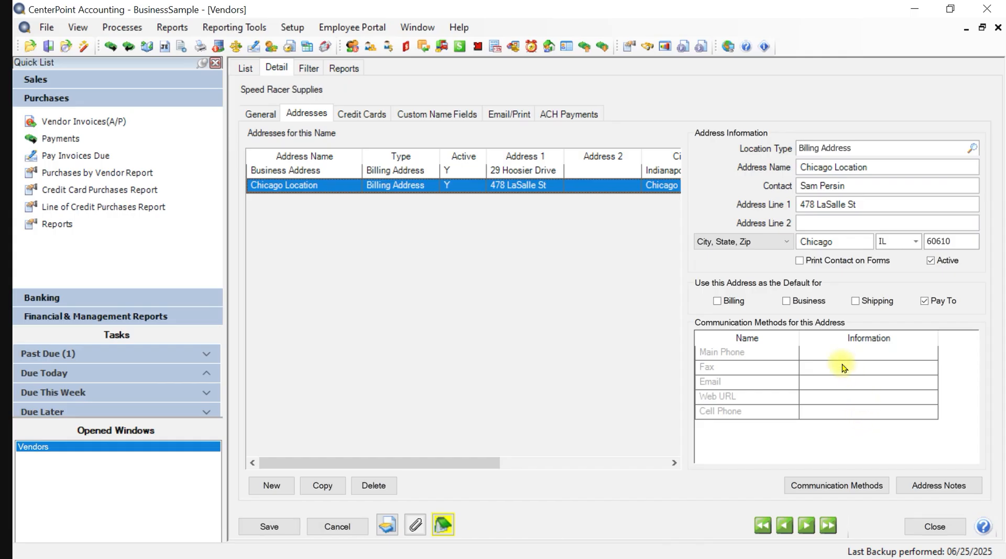
{"action": "left_click", "coordinate": [824, 486]}
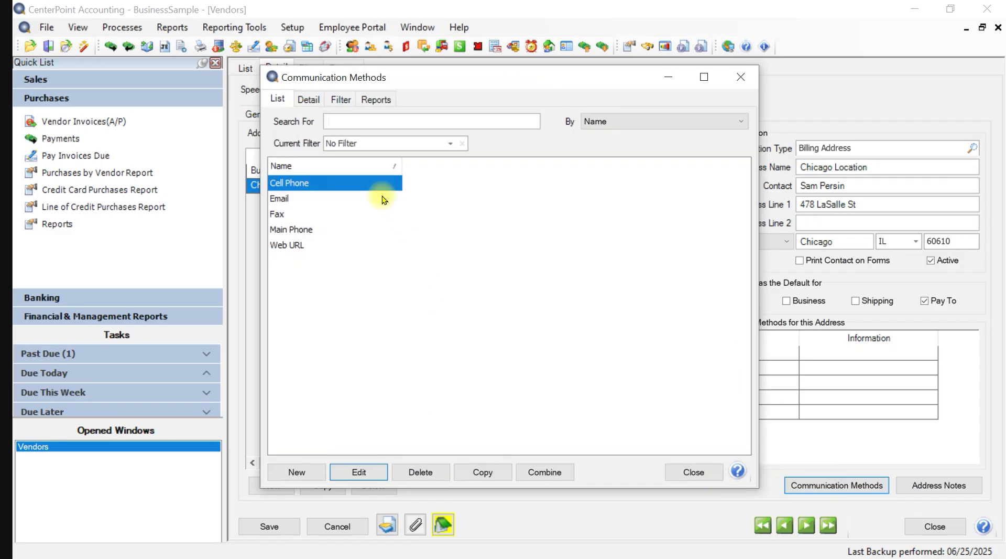
{"action": "left_click", "coordinate": [696, 472]}
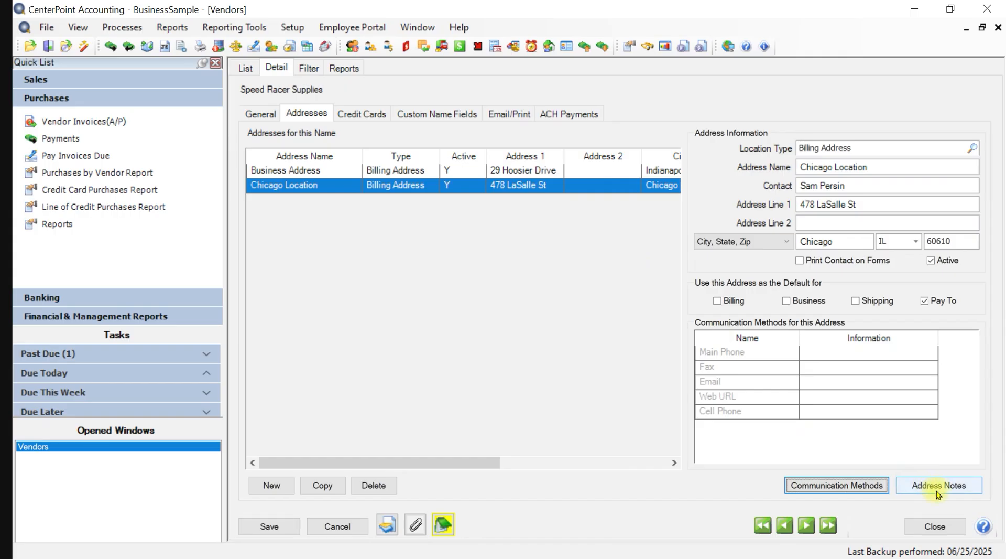
- Add the note 'This is a note' to the Business Address, then save the vendor
{"action": "left_click", "coordinate": [574, 171]}
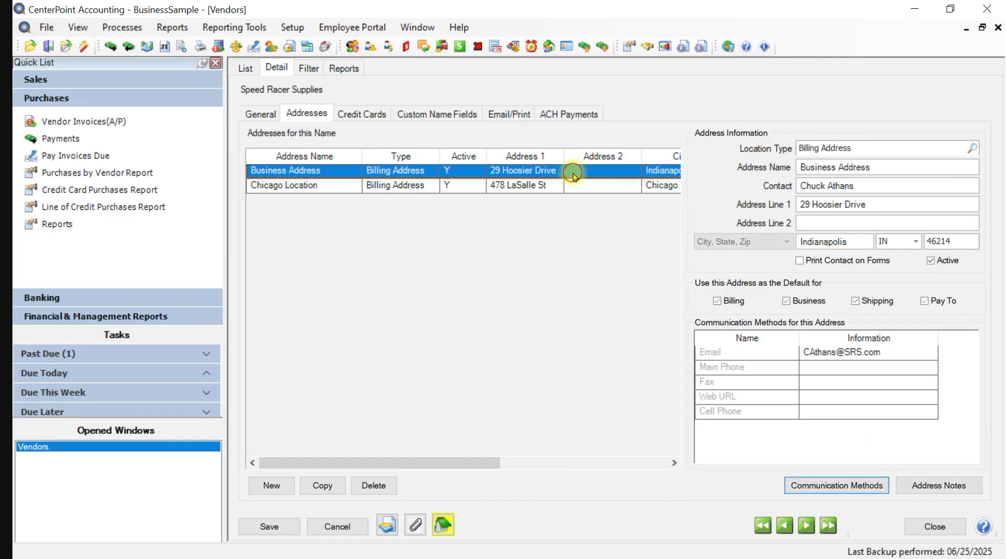
{"action": "left_click", "coordinate": [954, 484]}
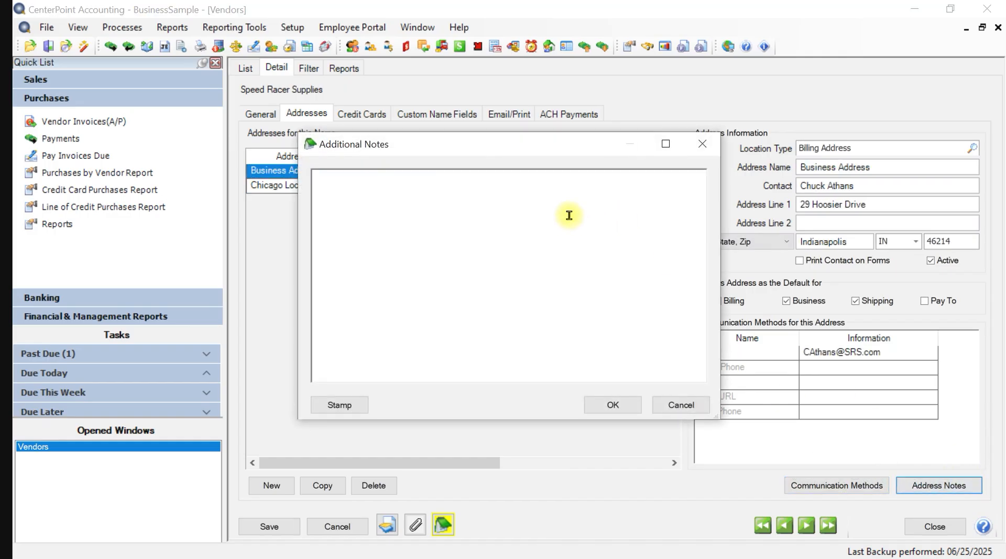
{"action": "type", "text": "This is an"}
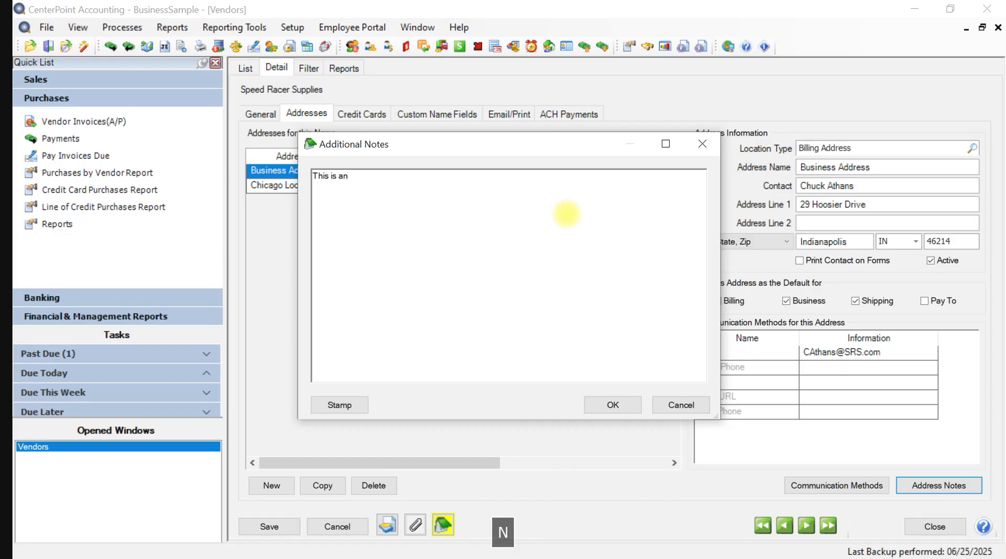
{"action": "key", "text": "BackSpace"}
{"action": "key", "text": "BackSpace"}
{"action": "key", "text": "BackSpace"}
{"action": "type", "text": "a note"}
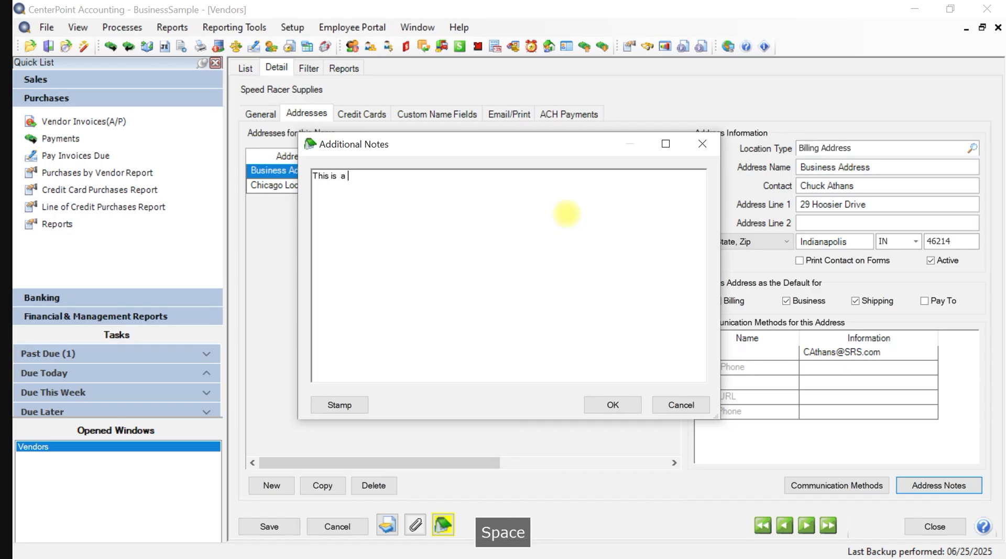
{"action": "key", "text": "Return"}
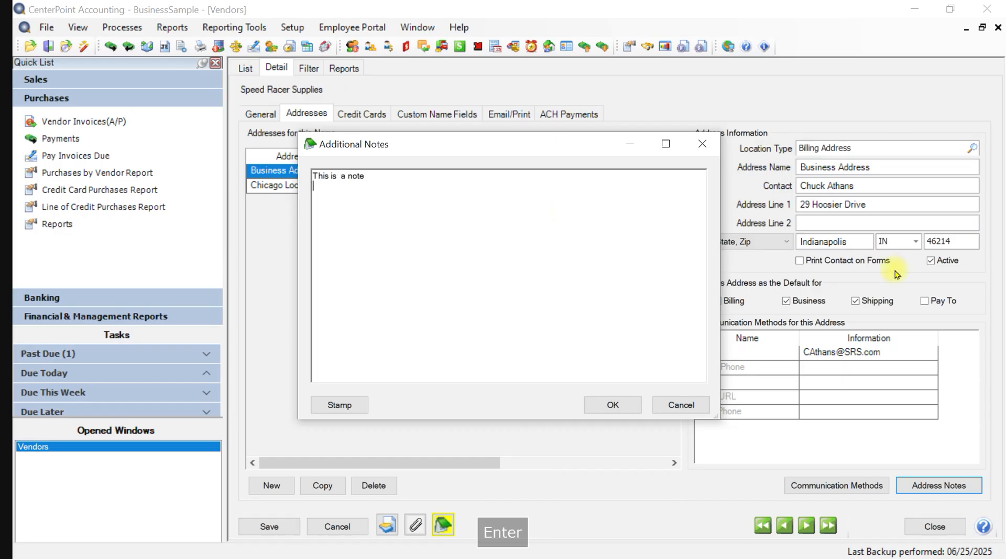
{"action": "left_click", "coordinate": [612, 404]}
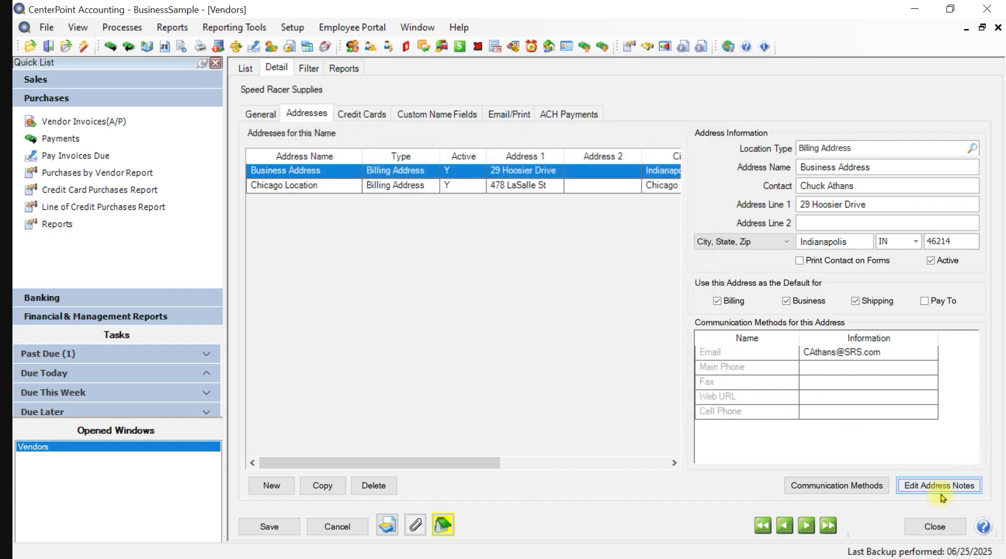
{"action": "left_click", "coordinate": [520, 186]}
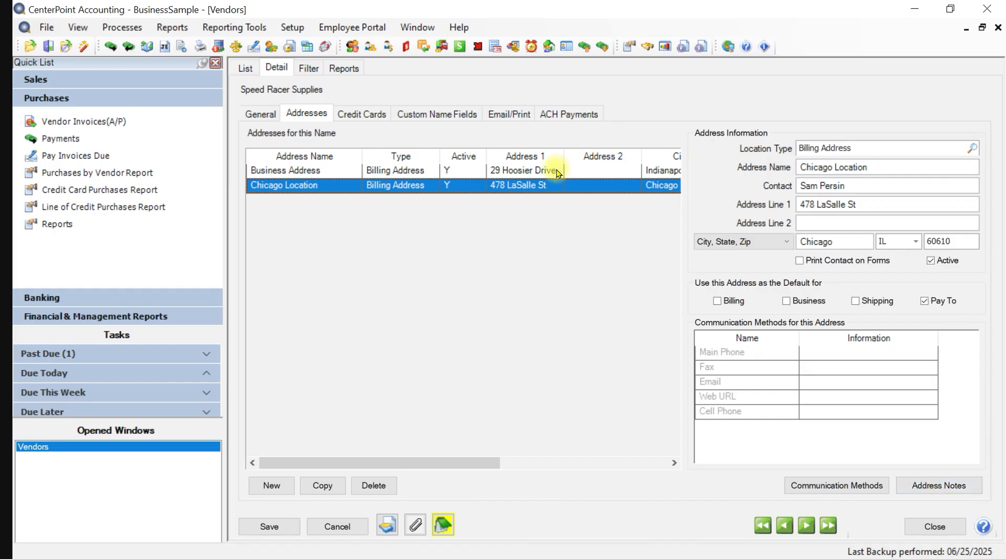
{"action": "left_click", "coordinate": [260, 526]}
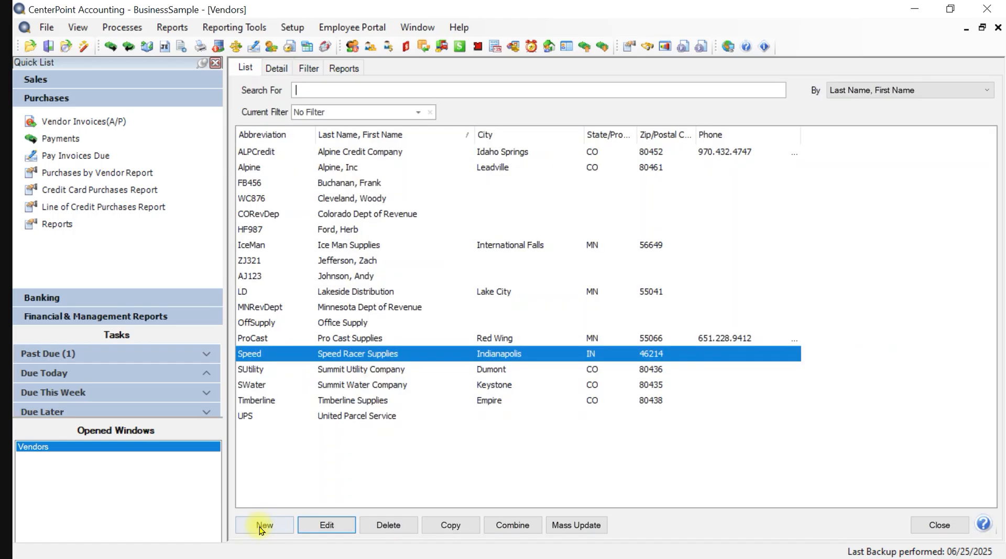